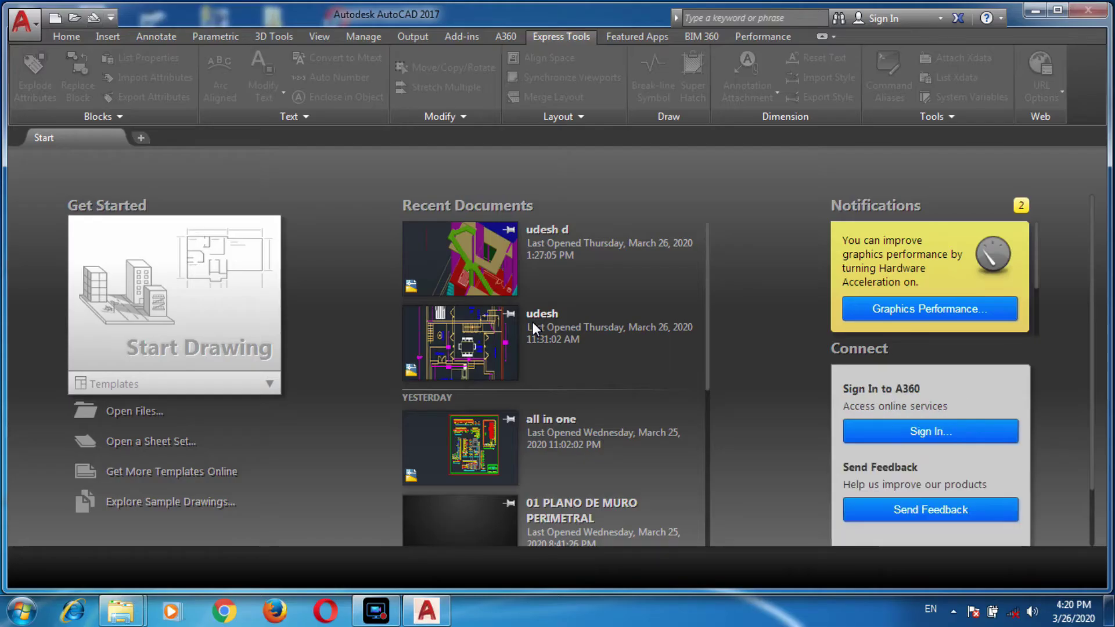
Step: Open the recent udesh drawing and start the HATCH command
{"action": "left_click", "coordinate": [532, 322]}
{"action": "type", "text": "A"}
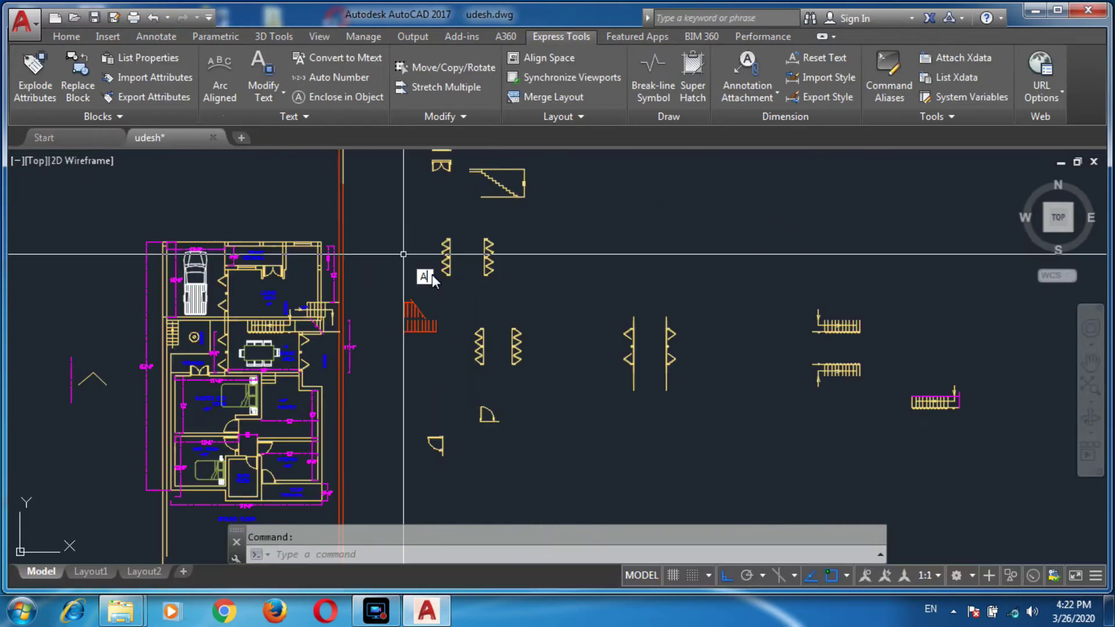
{"action": "key", "text": "BackSpace"}
{"action": "type", "text": "H"}
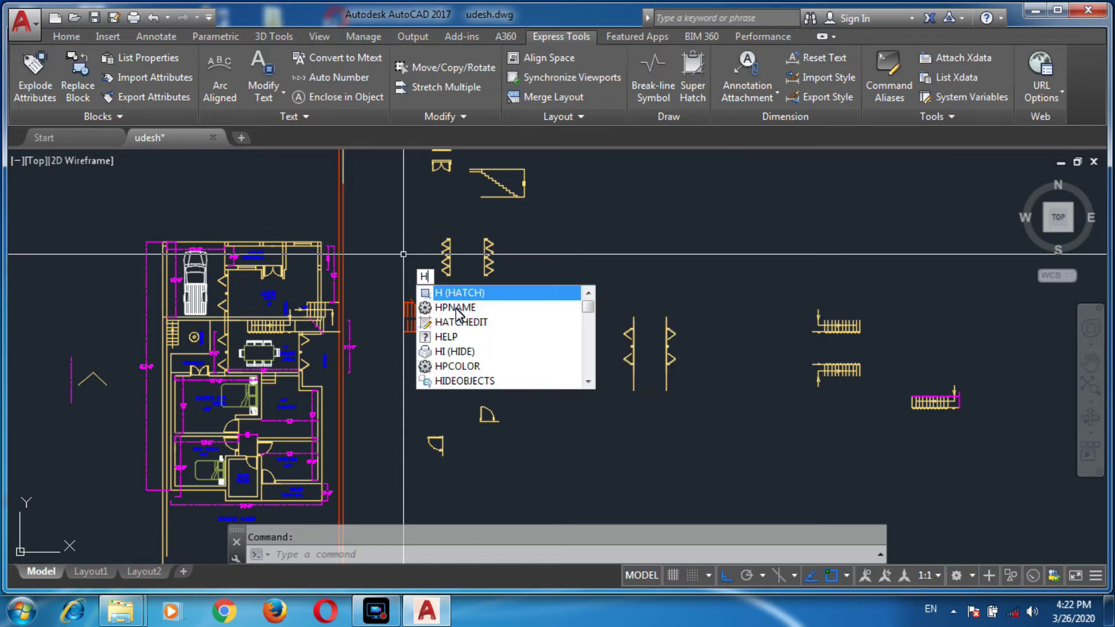
{"action": "left_click", "coordinate": [487, 296]}
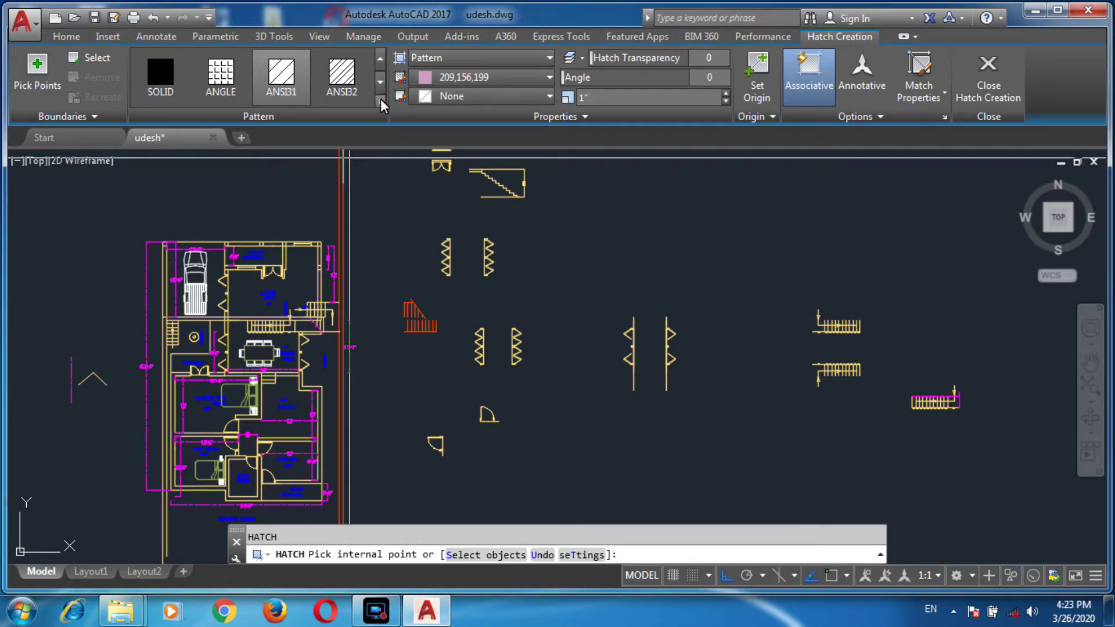
Step: Browse the built-in hatch pattern gallery, then pick an internal point using ANSI31
{"action": "left_click", "coordinate": [380, 105]}
{"action": "scroll", "coordinate": [381, 150], "scroll_direction": "down", "scroll_amount": 5}
{"action": "mouse_move", "coordinate": [380, 145]}
{"action": "left_mouse_down"}
{"action": "mouse_move", "coordinate": [382, 285]}
{"action": "mouse_move", "coordinate": [384, 69]}
{"action": "left_mouse_up"}
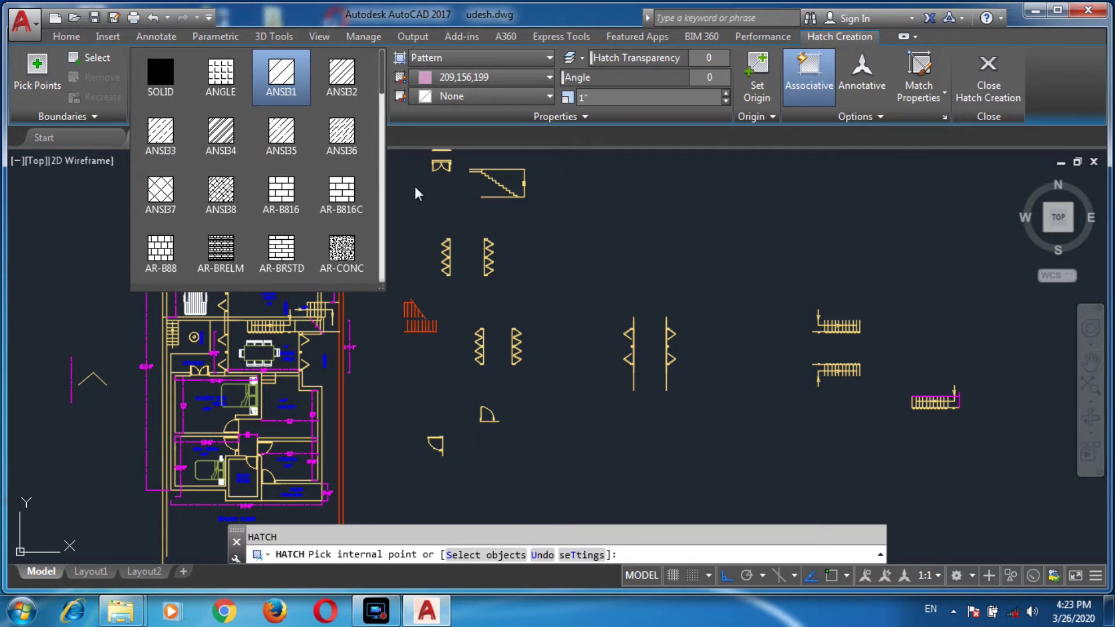
{"action": "left_click", "coordinate": [611, 223]}
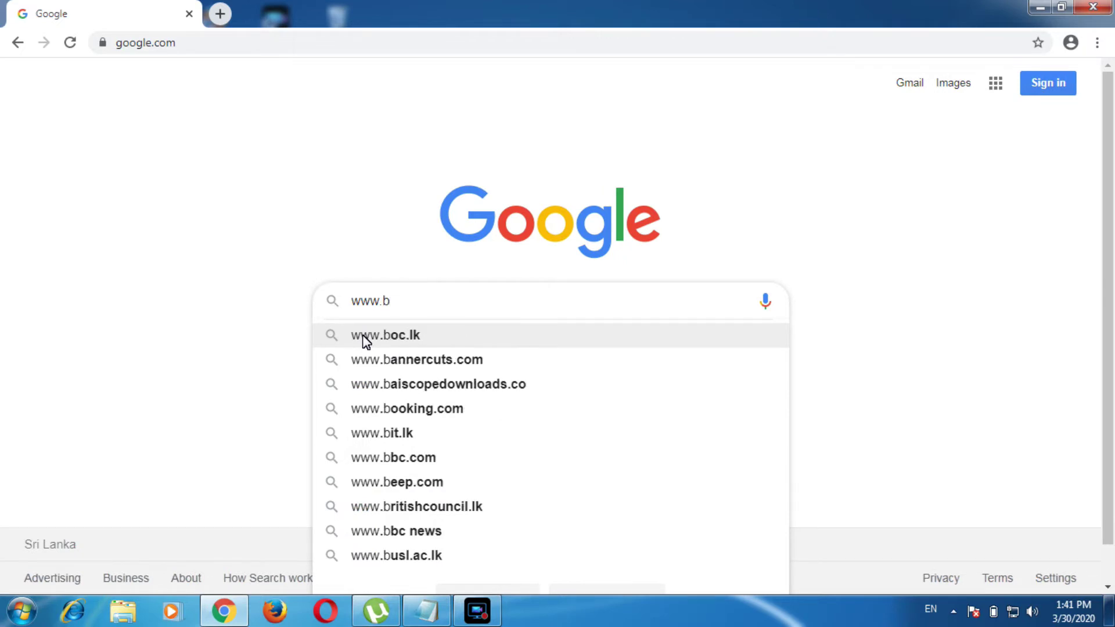
{"action": "type", "text": "iblioc"}
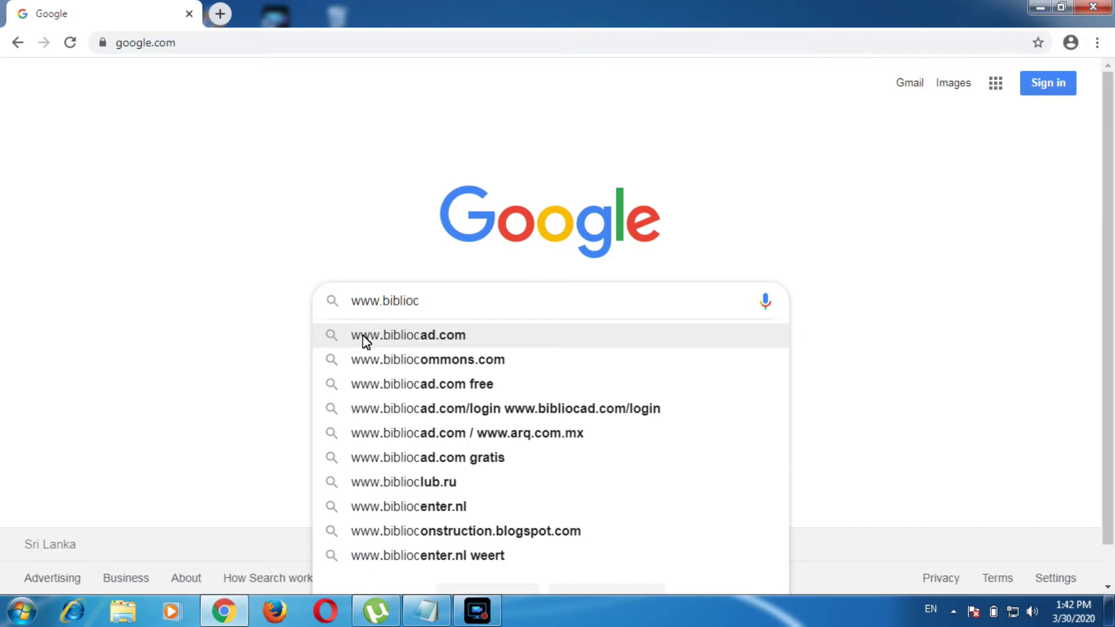
{"action": "type", "text": "ad"}
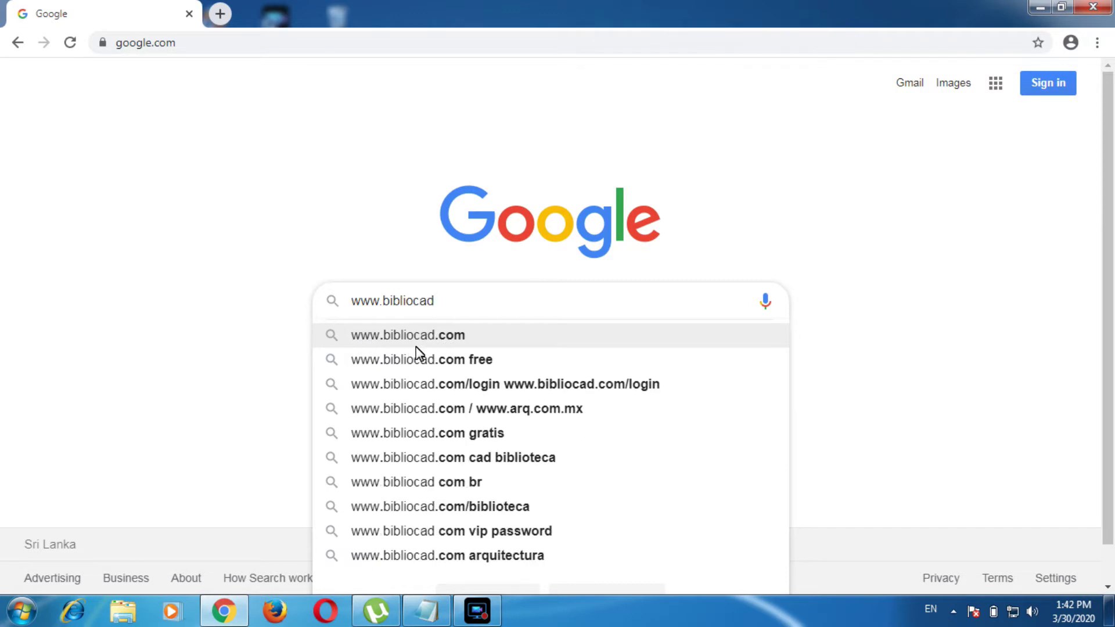
{"action": "left_click", "coordinate": [427, 337]}
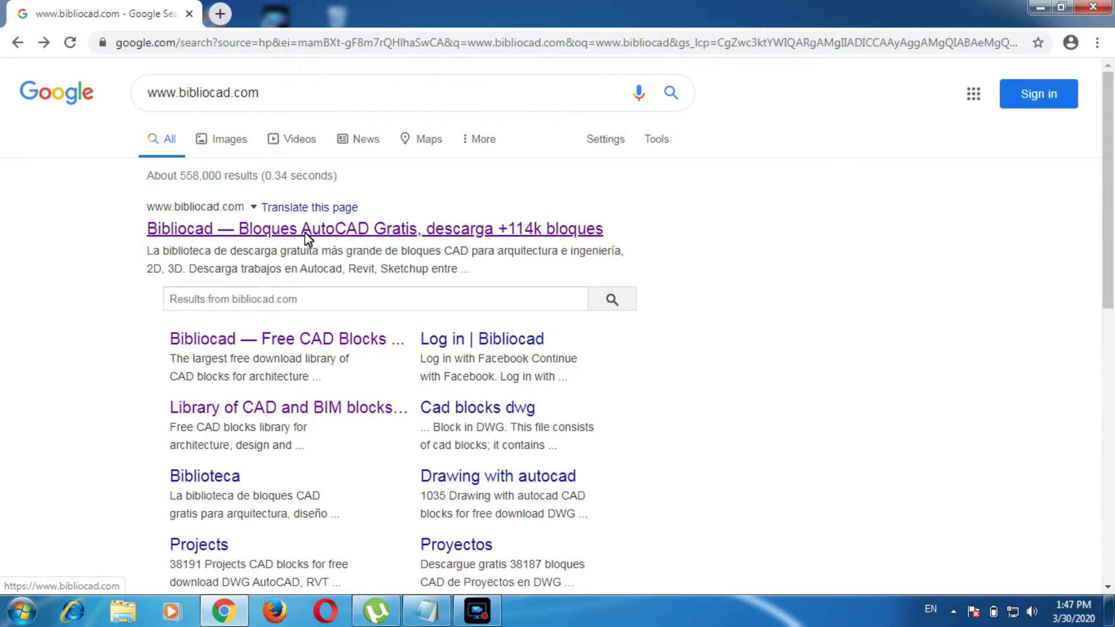
{"action": "left_click", "coordinate": [283, 233]}
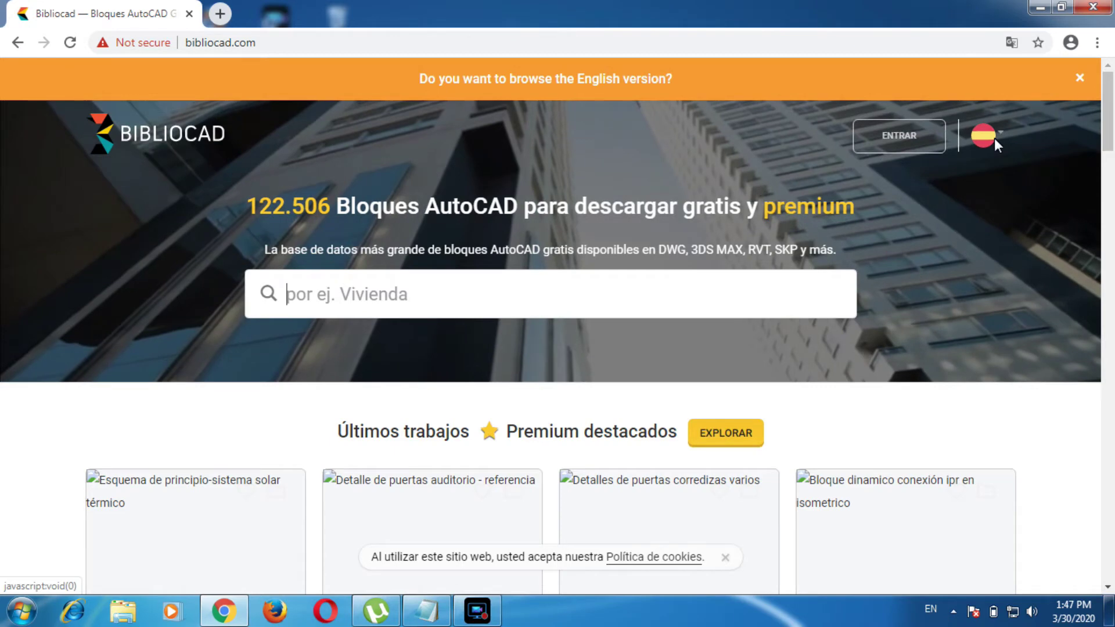
Step: Switch the Bibliocad site to its English version at bibliocad.com/en/
{"action": "left_click", "coordinate": [994, 139]}
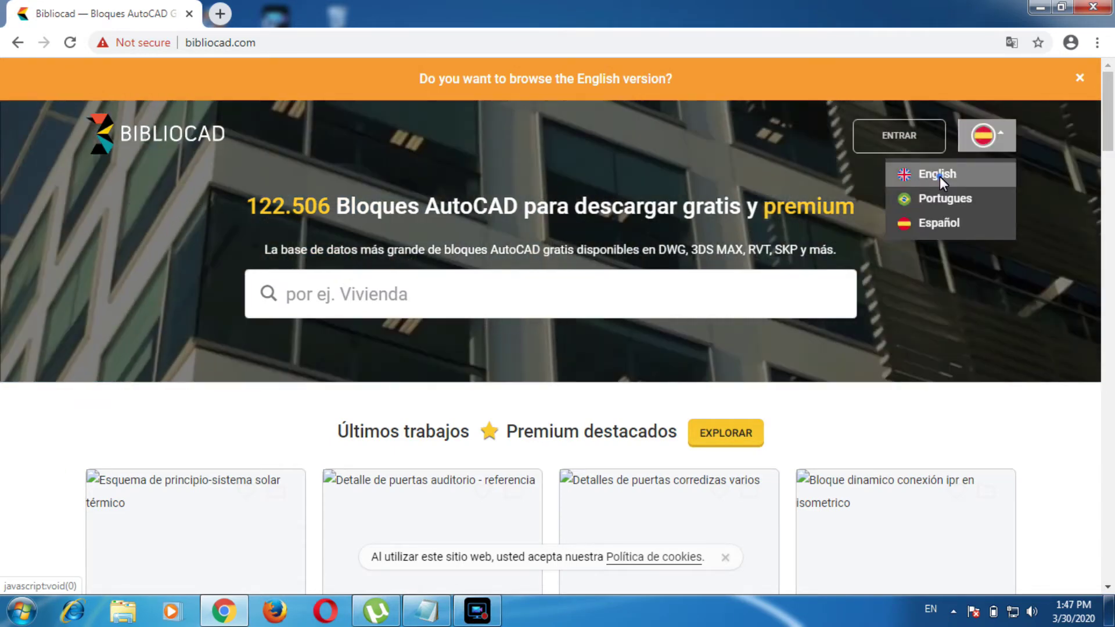
{"action": "left_click", "coordinate": [939, 177]}
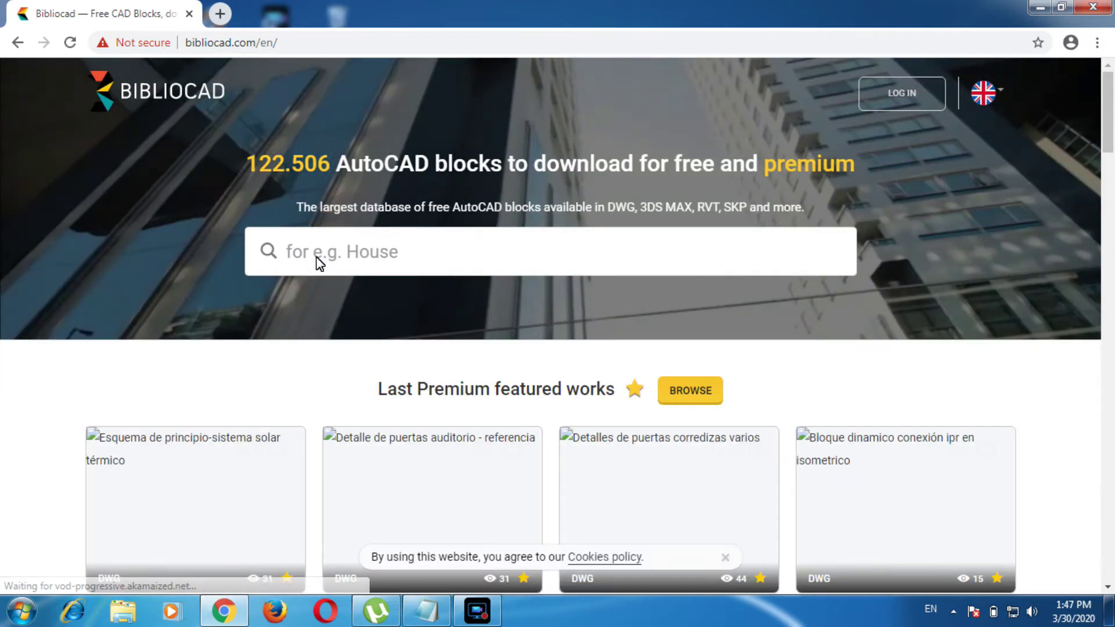
{"action": "left_click", "coordinate": [309, 259]}
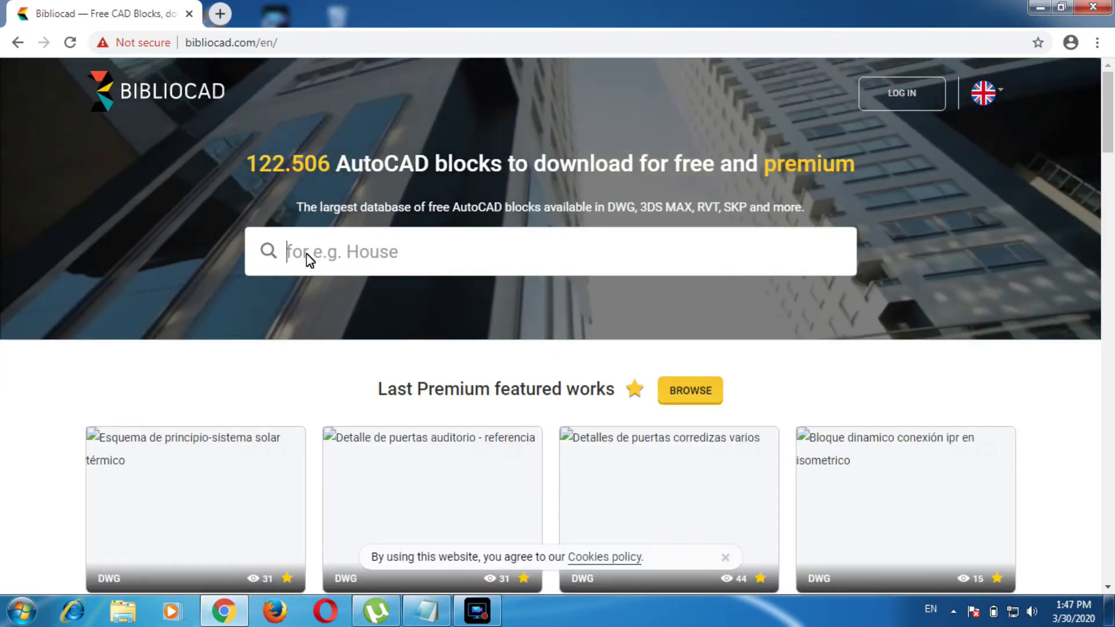
Step: Search Bibliocad for 'hatch 900' and open the '900 hatch' DWG result page
{"action": "type", "text": "ha"}
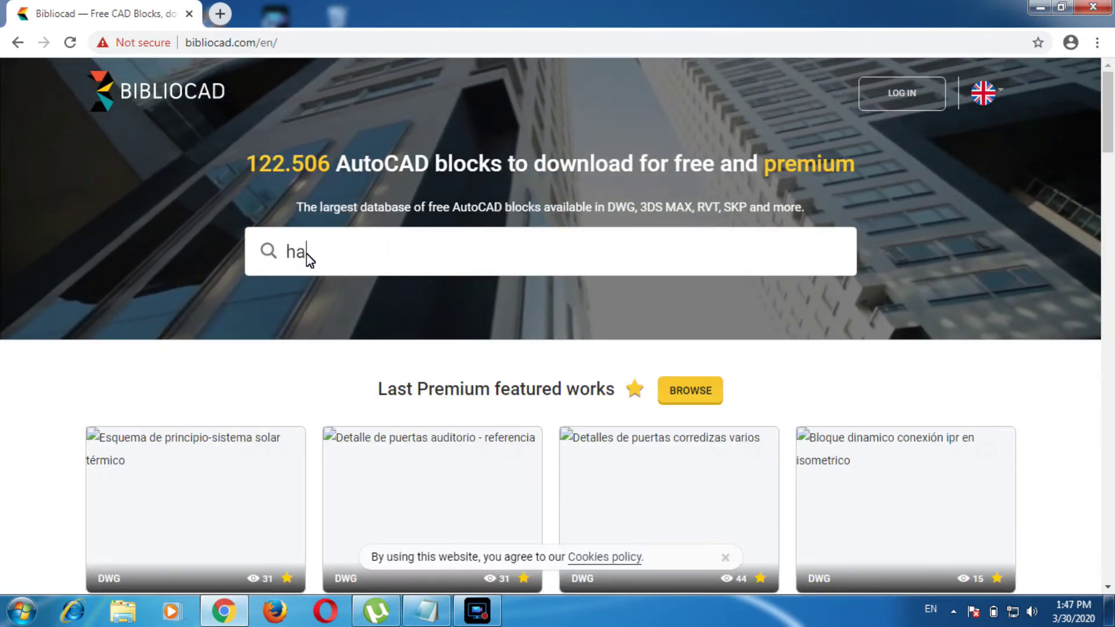
{"action": "type", "text": "tch "}
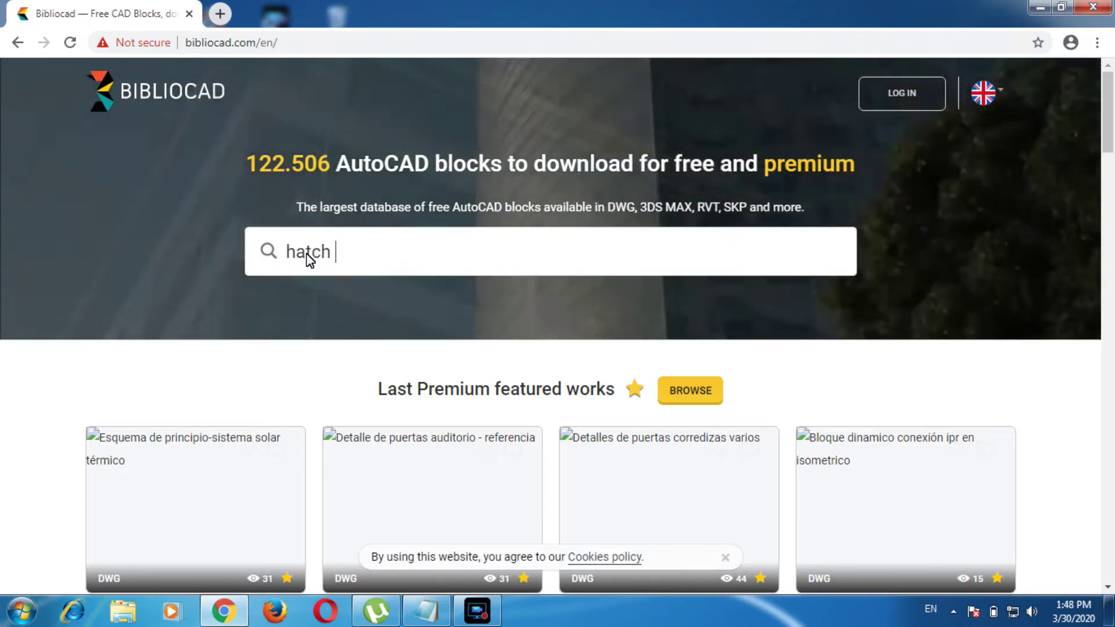
{"action": "type", "text": "900"}
{"action": "key", "text": "Return"}
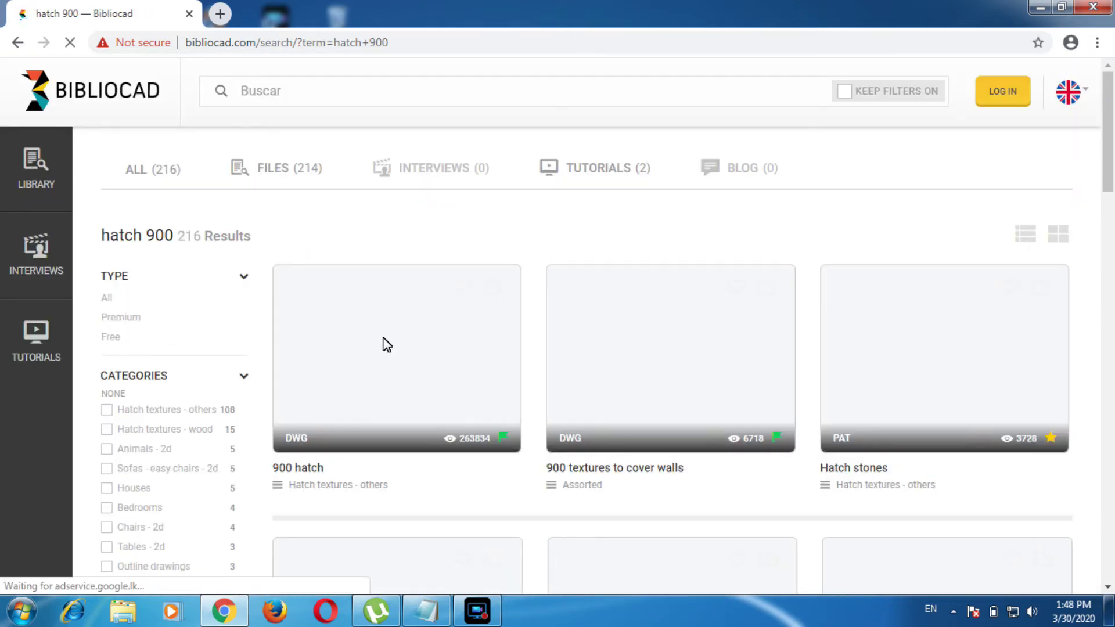
{"action": "scroll", "coordinate": [383, 340], "scroll_direction": "down", "scroll_amount": 2}
{"action": "scroll", "coordinate": [349, 331], "scroll_direction": "down", "scroll_amount": 1}
{"action": "scroll", "coordinate": [302, 320], "scroll_direction": "up", "scroll_amount": 1}
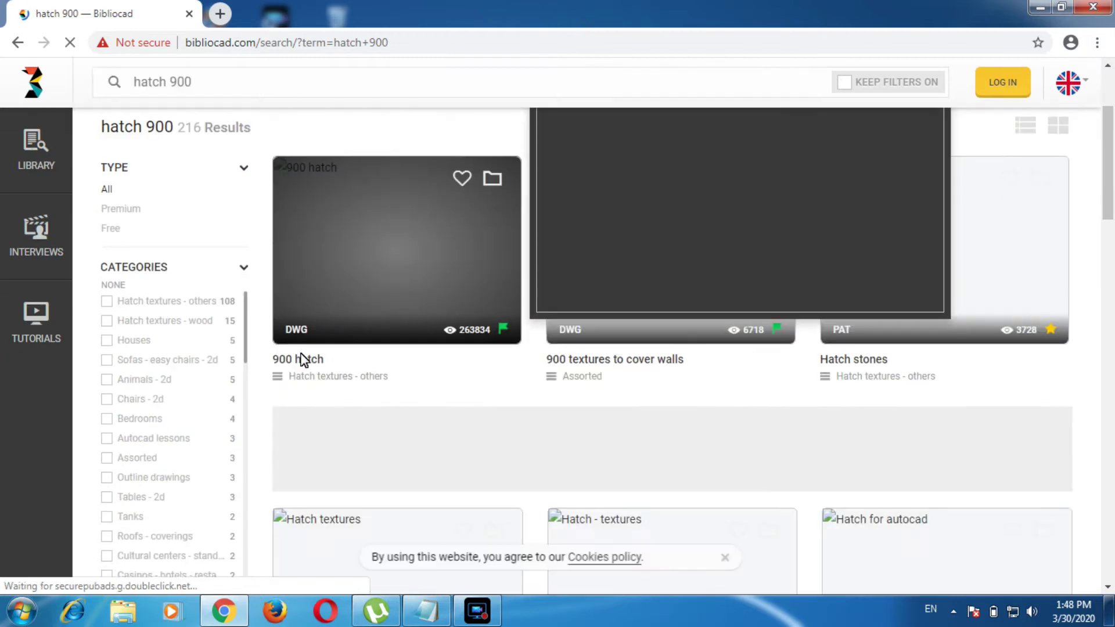
{"action": "left_click", "coordinate": [304, 361]}
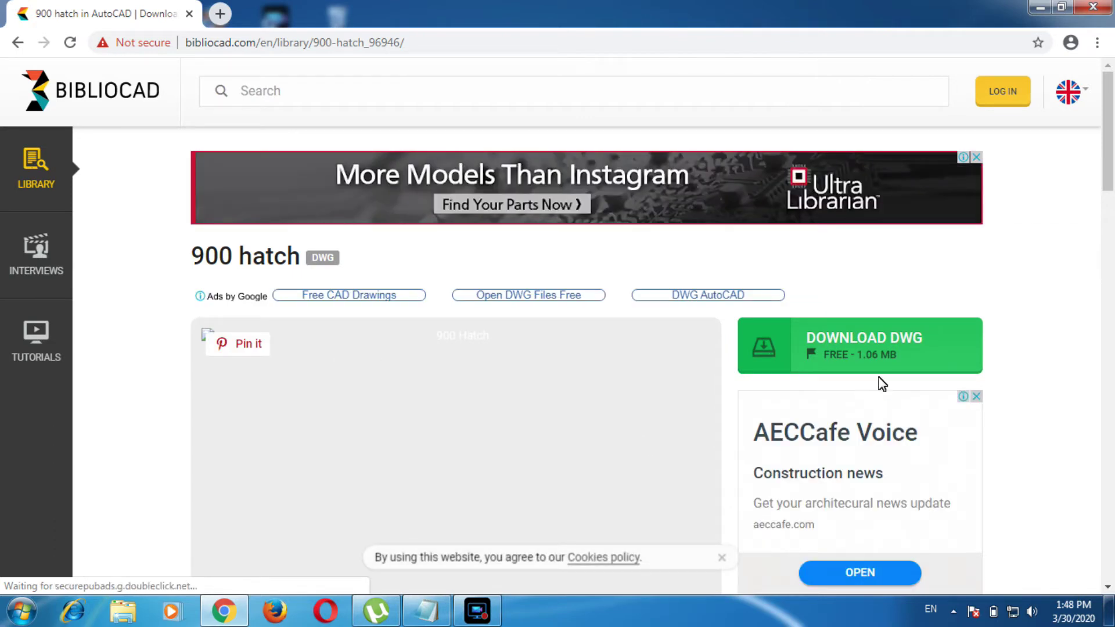
Step: Try the free 900 hatch DWG download and review the account sign-up form
{"action": "left_click", "coordinate": [848, 350]}
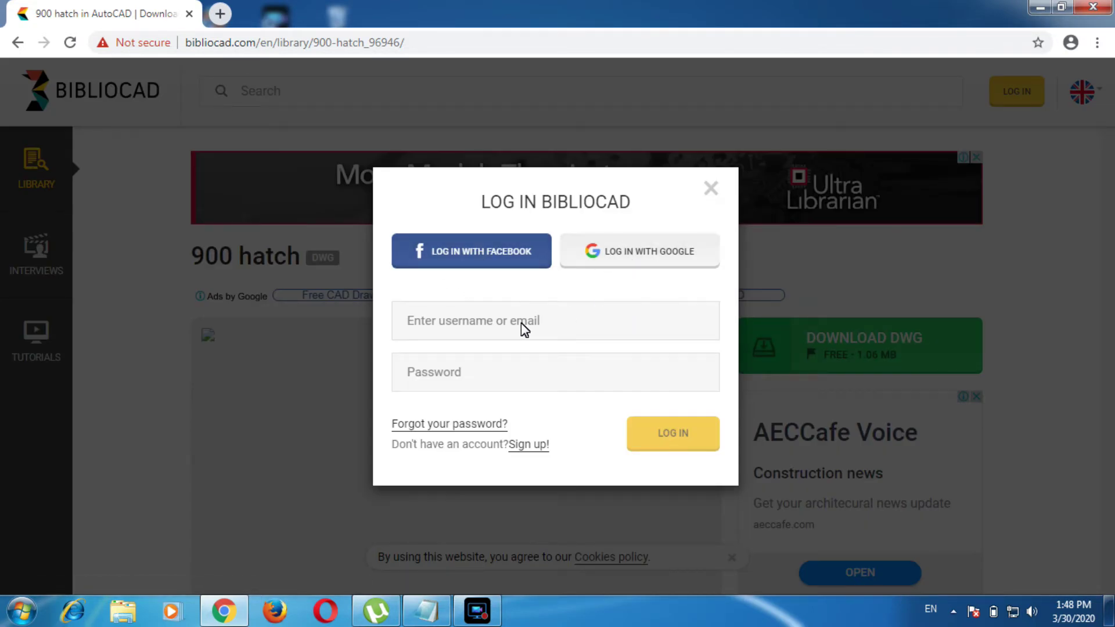
{"action": "left_click", "coordinate": [526, 447]}
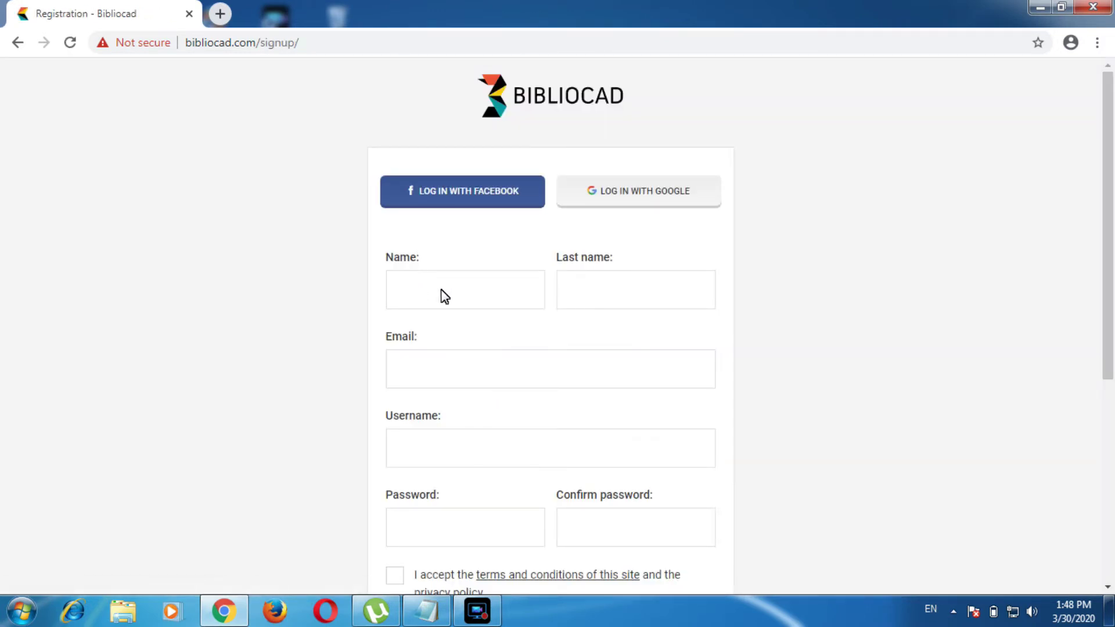
{"action": "scroll", "coordinate": [502, 351], "scroll_direction": "down", "scroll_amount": 1}
{"action": "scroll", "coordinate": [504, 351], "scroll_direction": "down", "scroll_amount": 3}
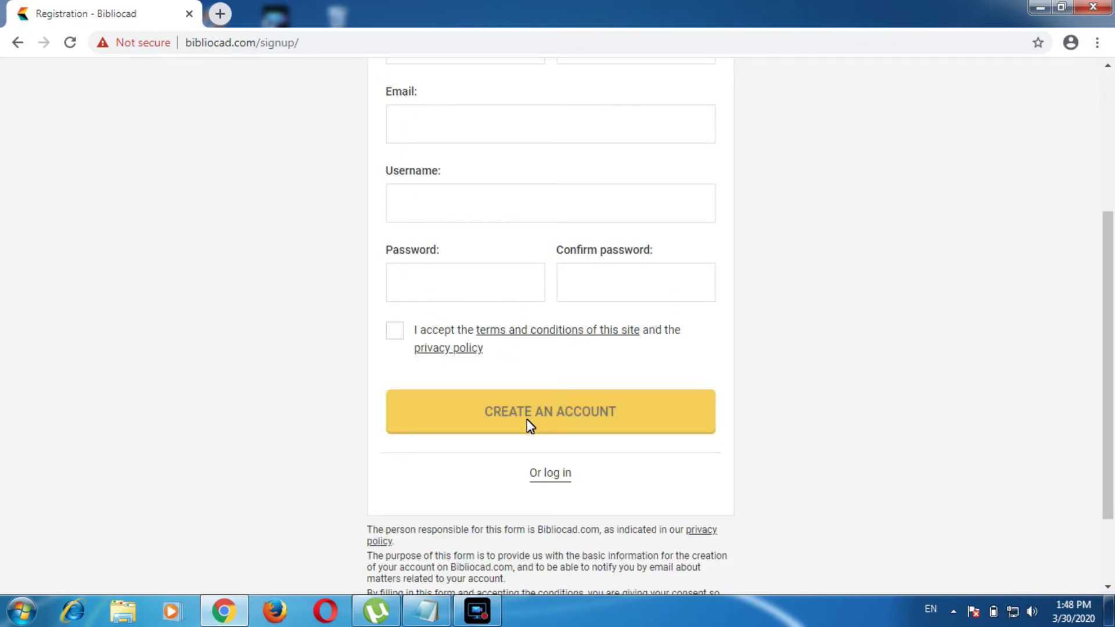
{"action": "scroll", "coordinate": [542, 420], "scroll_direction": "up", "scroll_amount": 2}
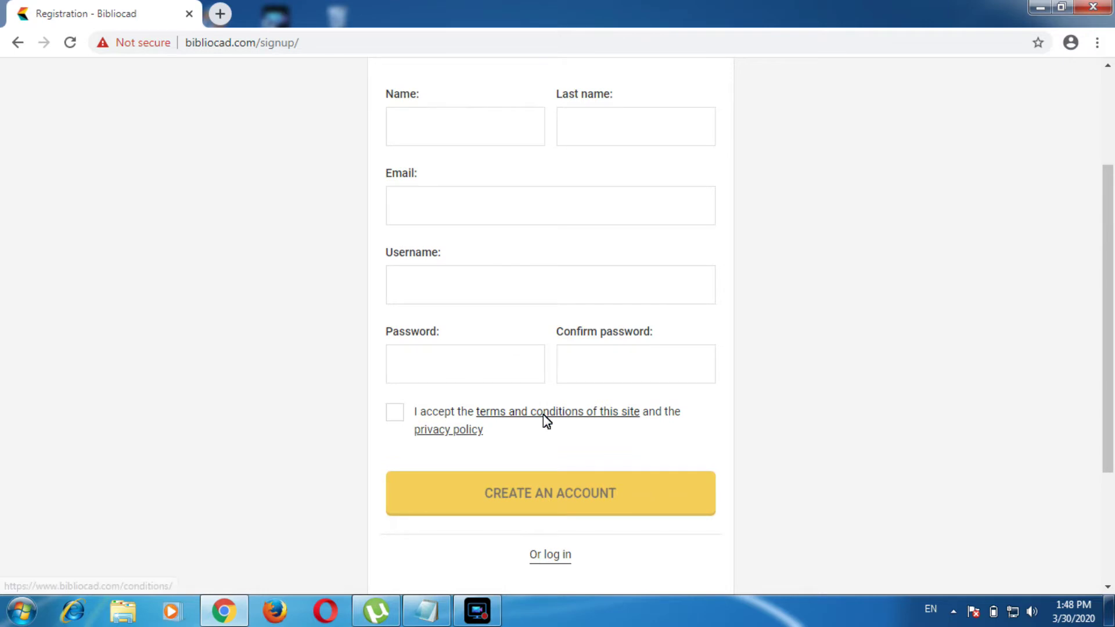
{"action": "scroll", "coordinate": [545, 421], "scroll_direction": "up", "scroll_amount": 2}
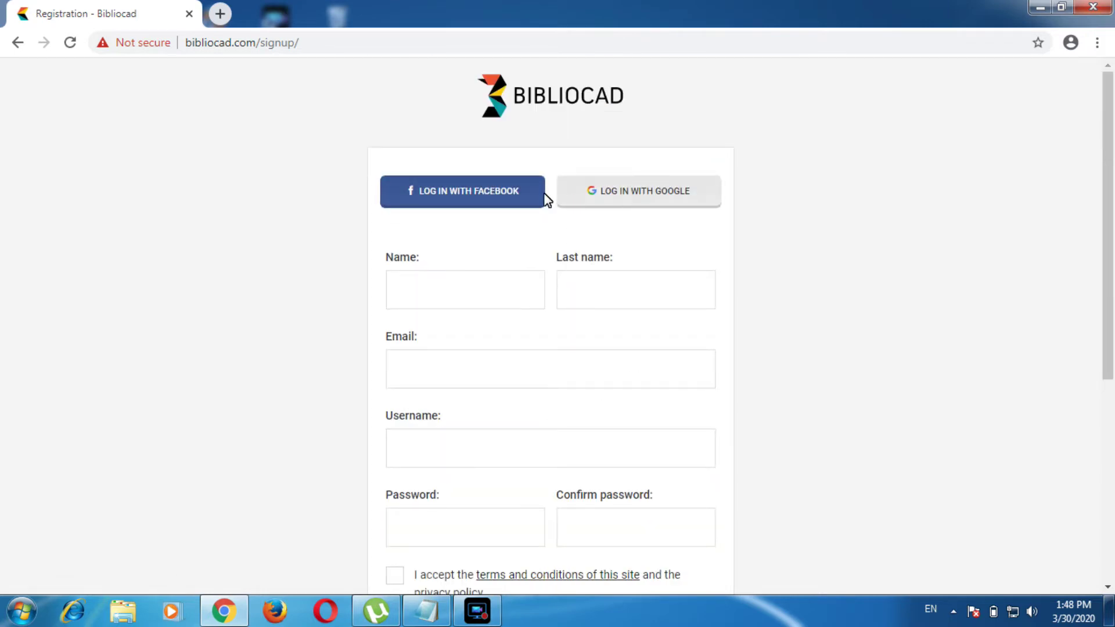
Step: Go back to the 900 hatch page and close the browser
{"action": "left_click", "coordinate": [18, 42]}
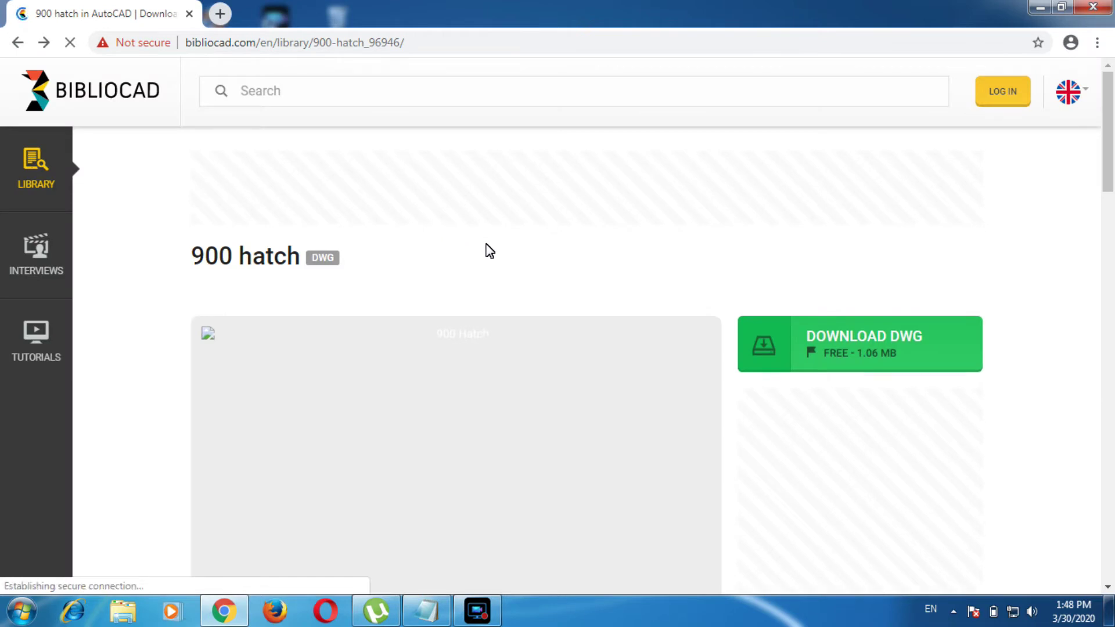
{"action": "scroll", "coordinate": [490, 253], "scroll_direction": "down", "scroll_amount": 3}
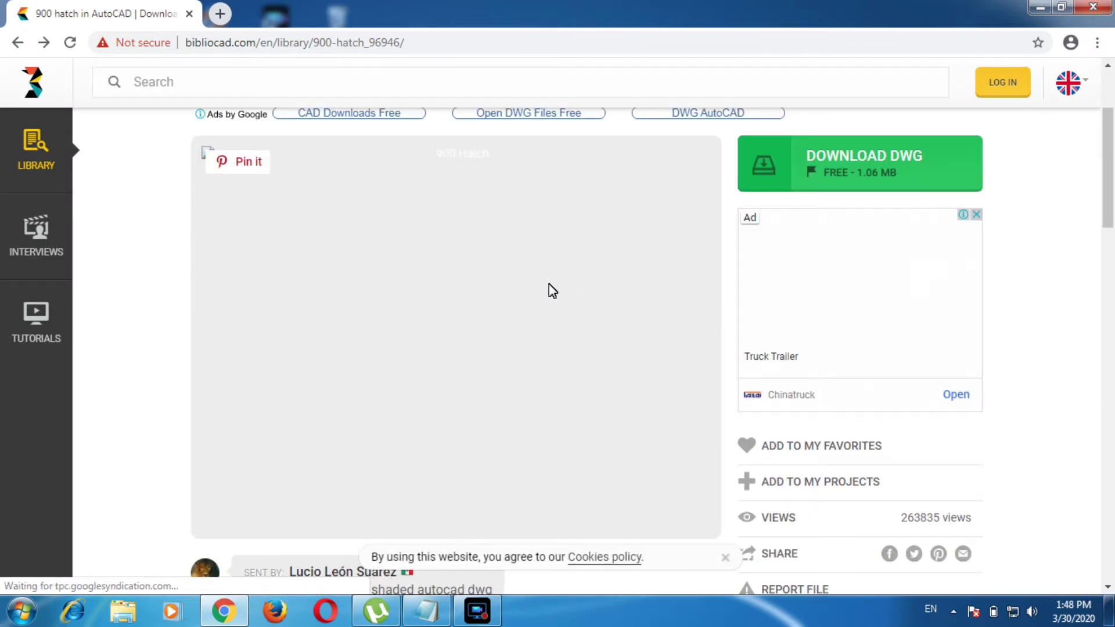
{"action": "scroll", "coordinate": [649, 295], "scroll_direction": "up", "scroll_amount": 1}
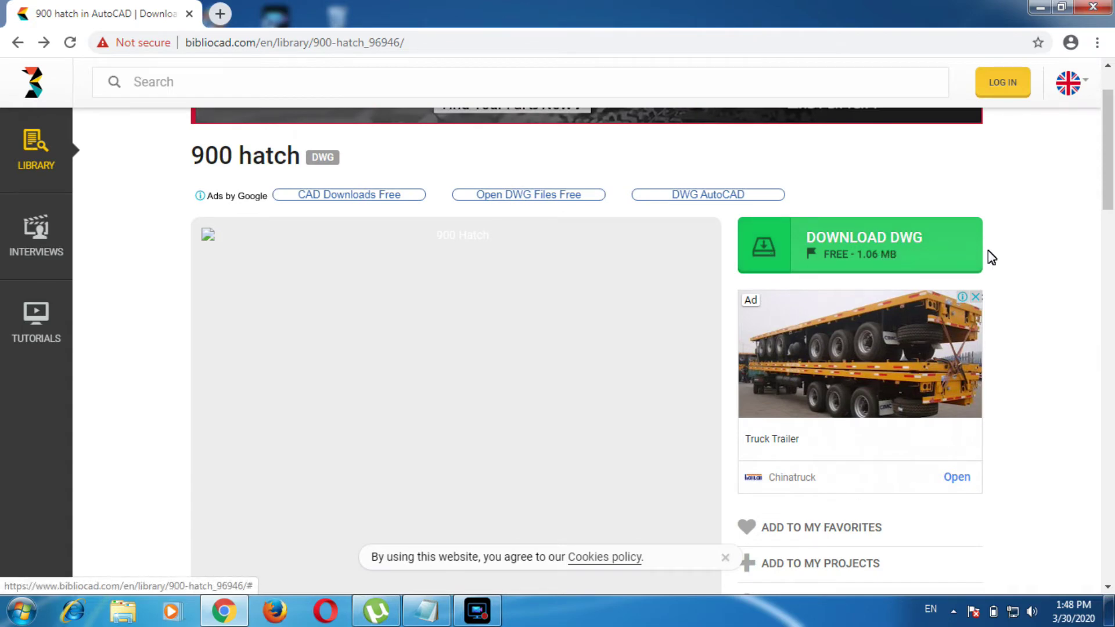
{"action": "left_click", "coordinate": [1093, 7]}
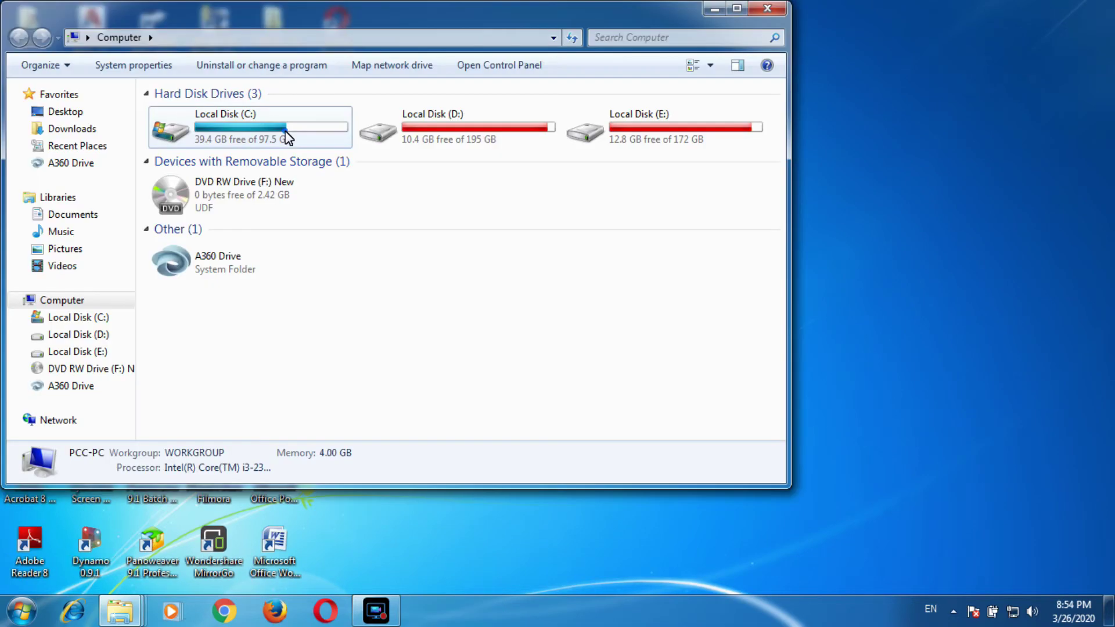
Step: Go to C:\Users\<user>\Downloads and open the 96946v1262663_900hatch zip in WinRAR
{"action": "double_click", "coordinate": [285, 135]}
{"action": "double_click", "coordinate": [196, 268]}
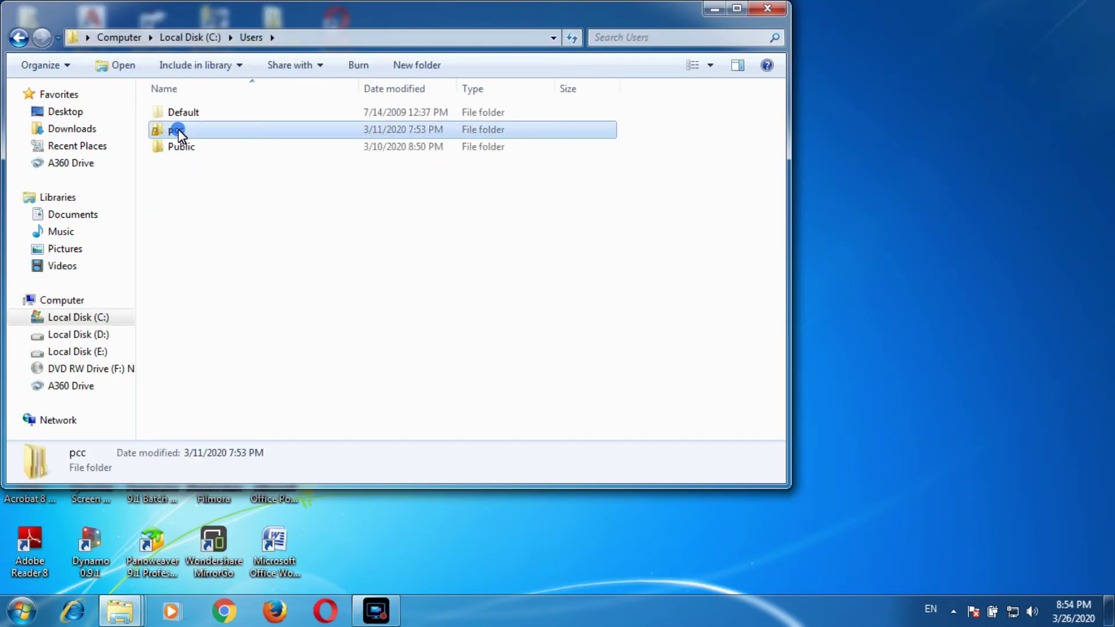
{"action": "double_click", "coordinate": [178, 138]}
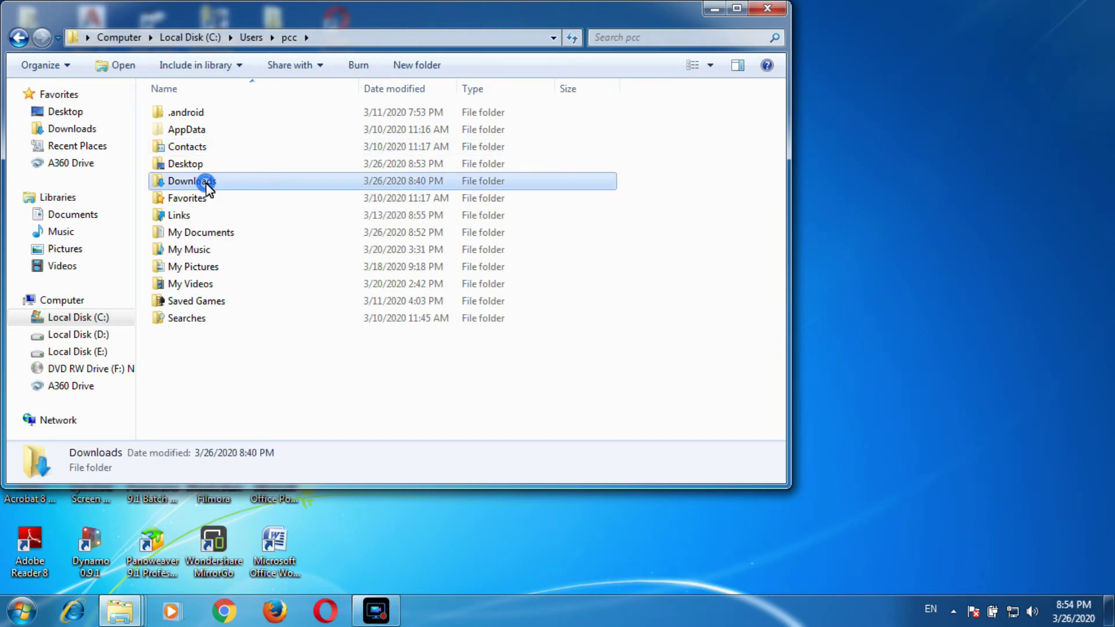
{"action": "double_click", "coordinate": [206, 184]}
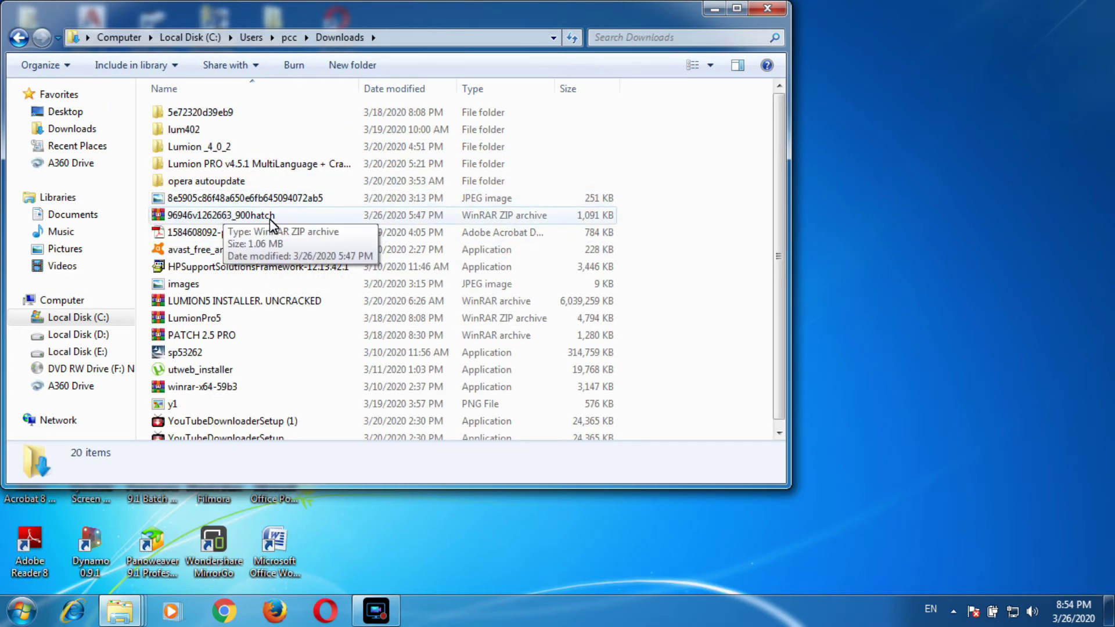
{"action": "left_click", "coordinate": [251, 219]}
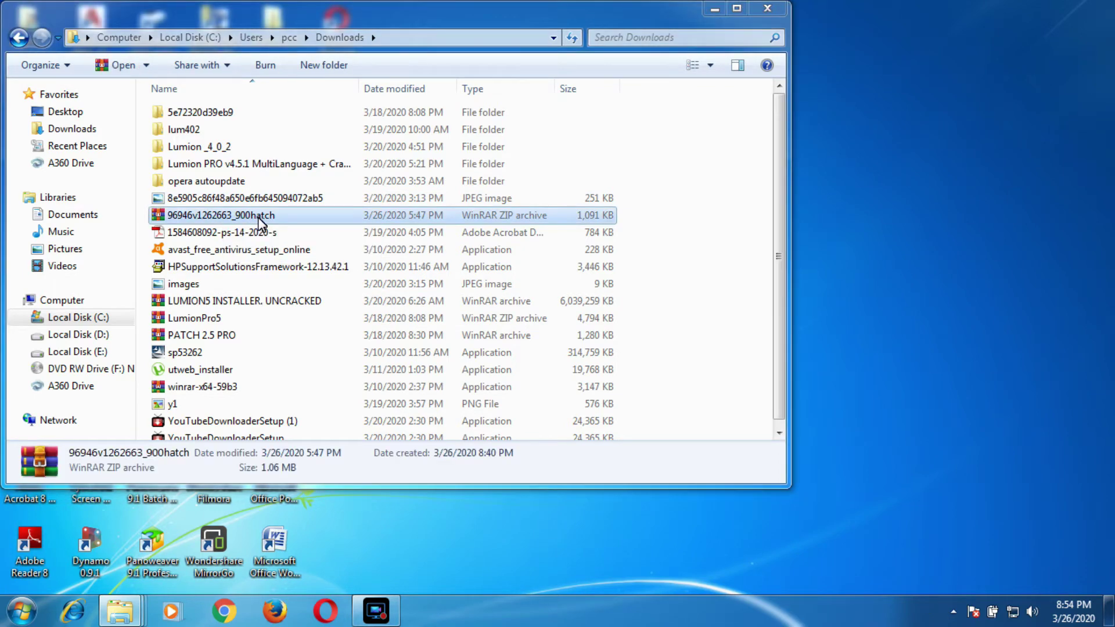
{"action": "double_click", "coordinate": [259, 220]}
{"action": "left_click", "coordinate": [64, 155]}
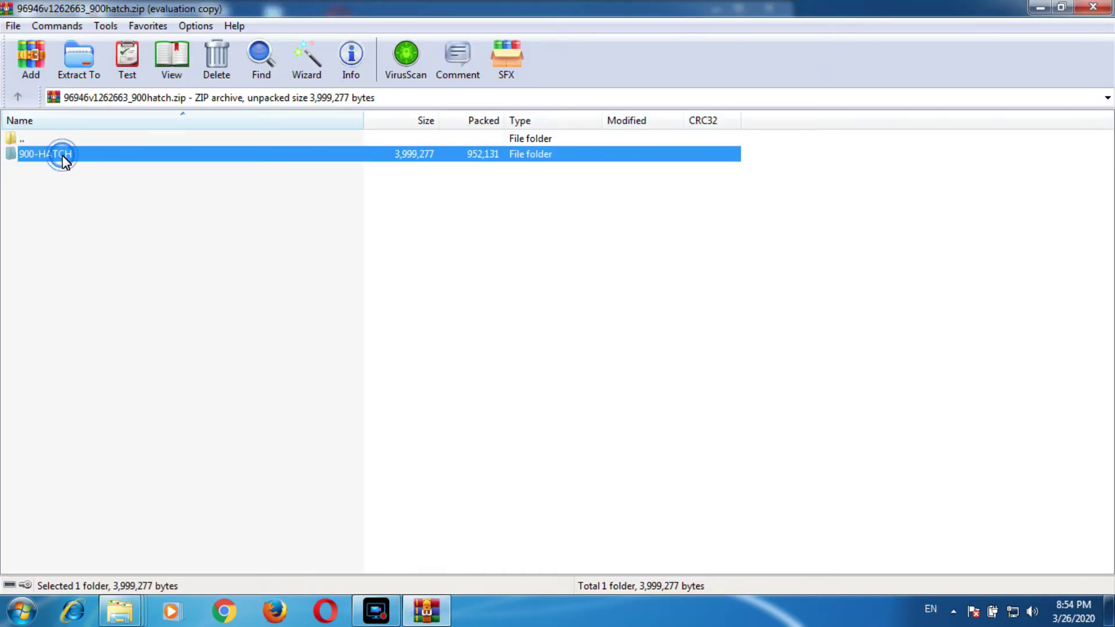
Step: Extract the archive to Desktop\96946v1262663_900hatch, then close WinRAR and the Downloads window
{"action": "left_click", "coordinate": [77, 63]}
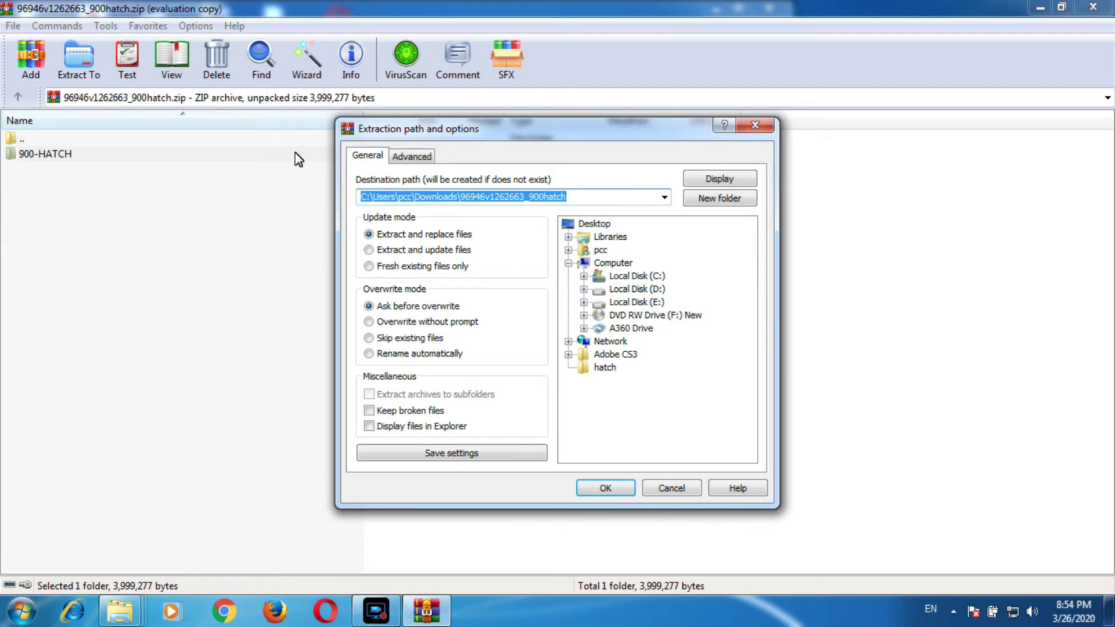
{"action": "left_click", "coordinate": [594, 224]}
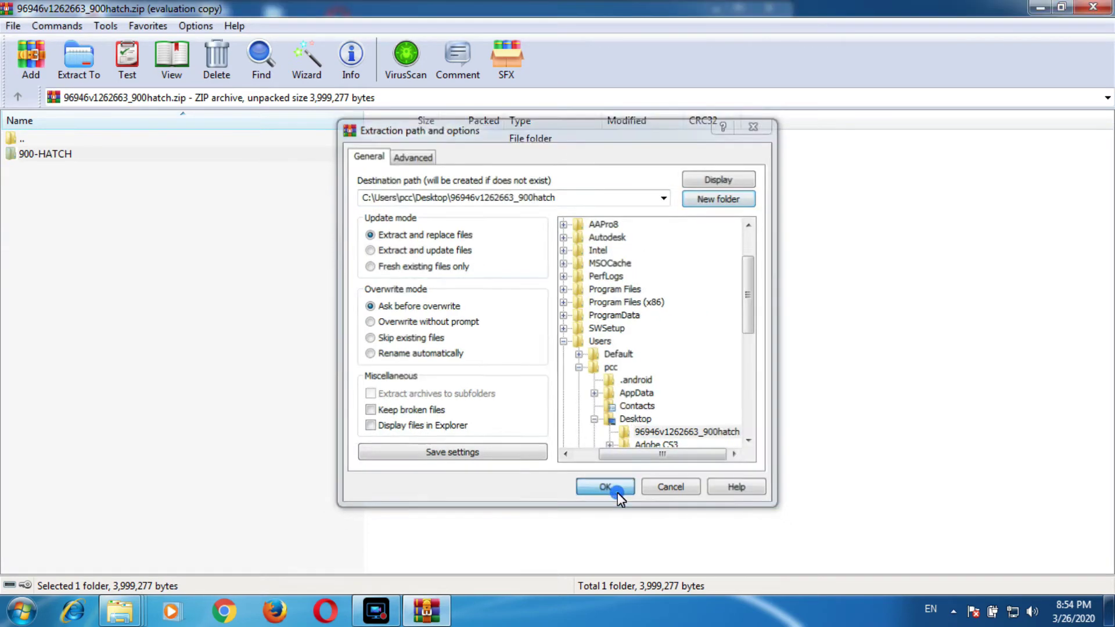
{"action": "left_click", "coordinate": [618, 498]}
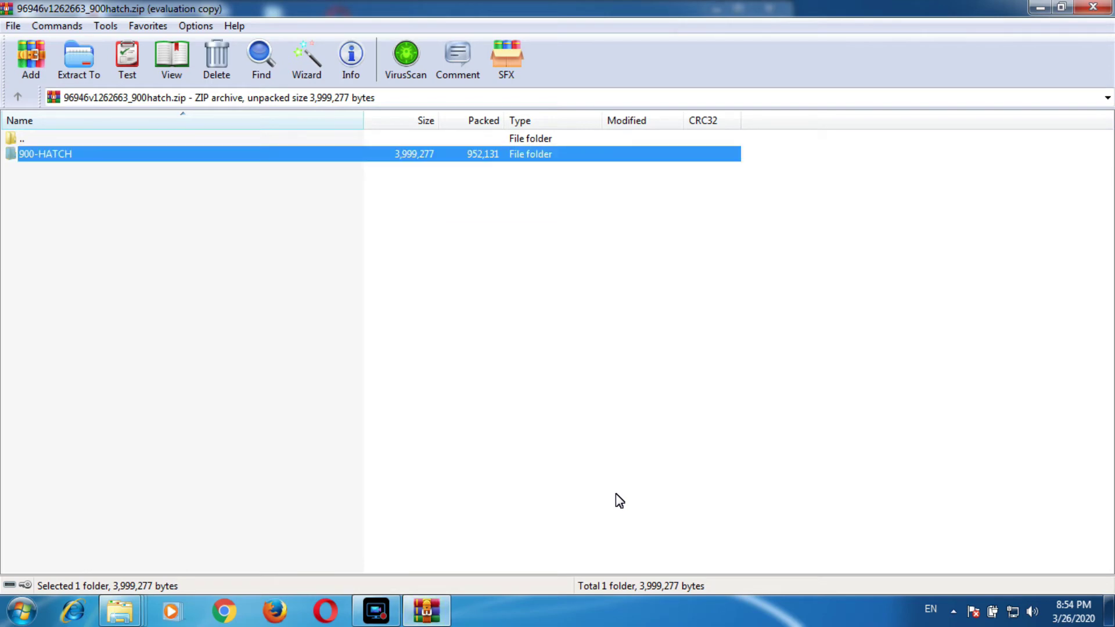
{"action": "left_click", "coordinate": [1106, 11]}
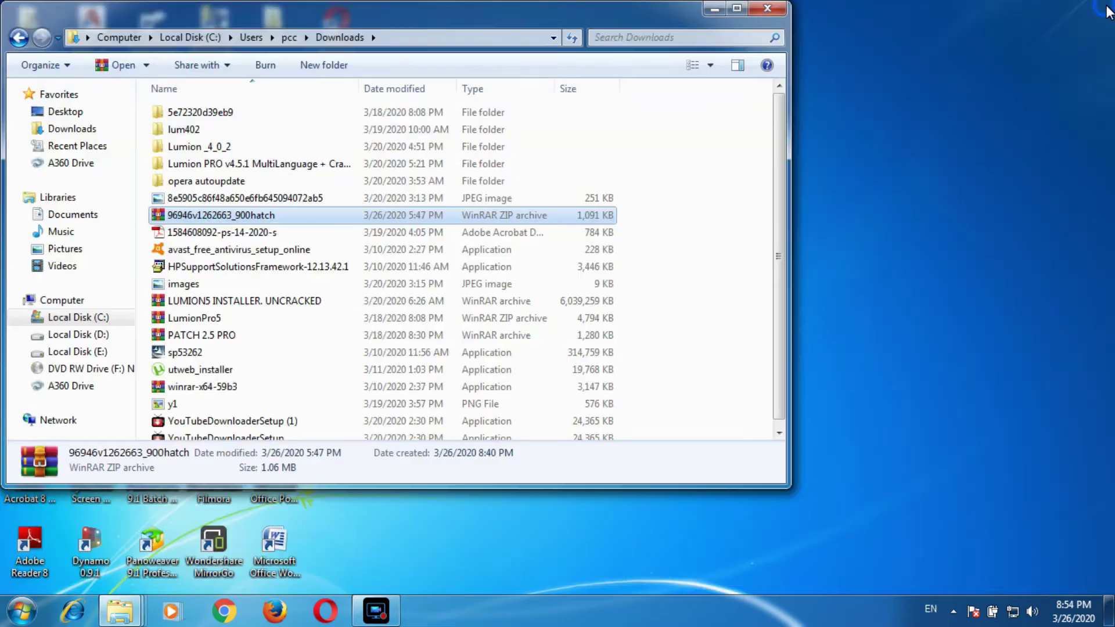
{"action": "left_click", "coordinate": [767, 8]}
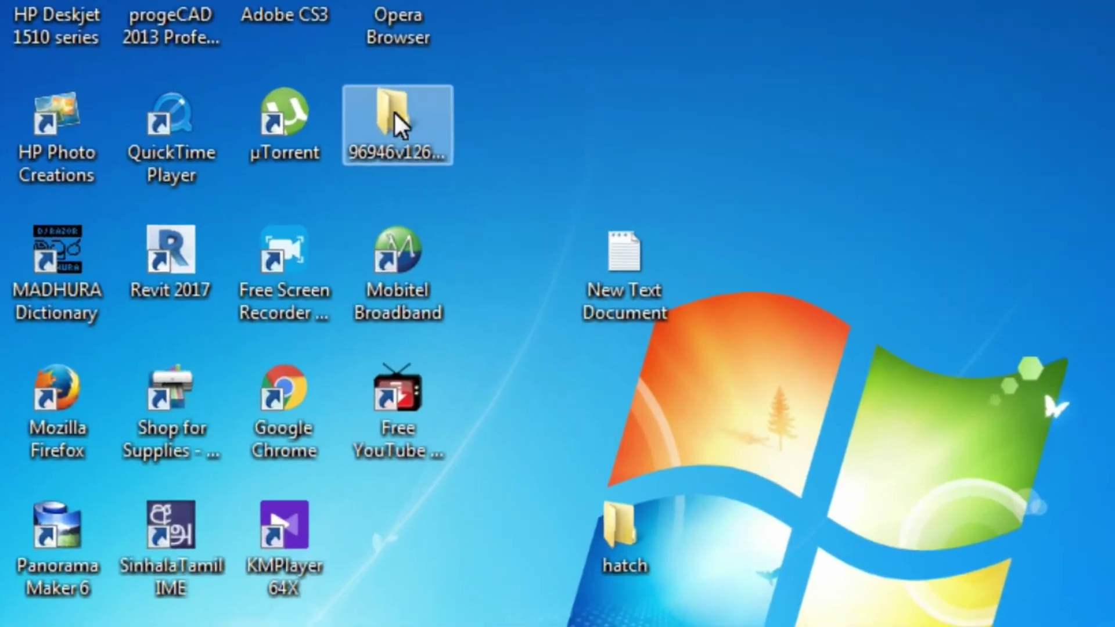
Step: Navigate from Computer through C:\Users\<user> to the AppData\Roaming folder
{"action": "left_click", "coordinate": [31, 116]}
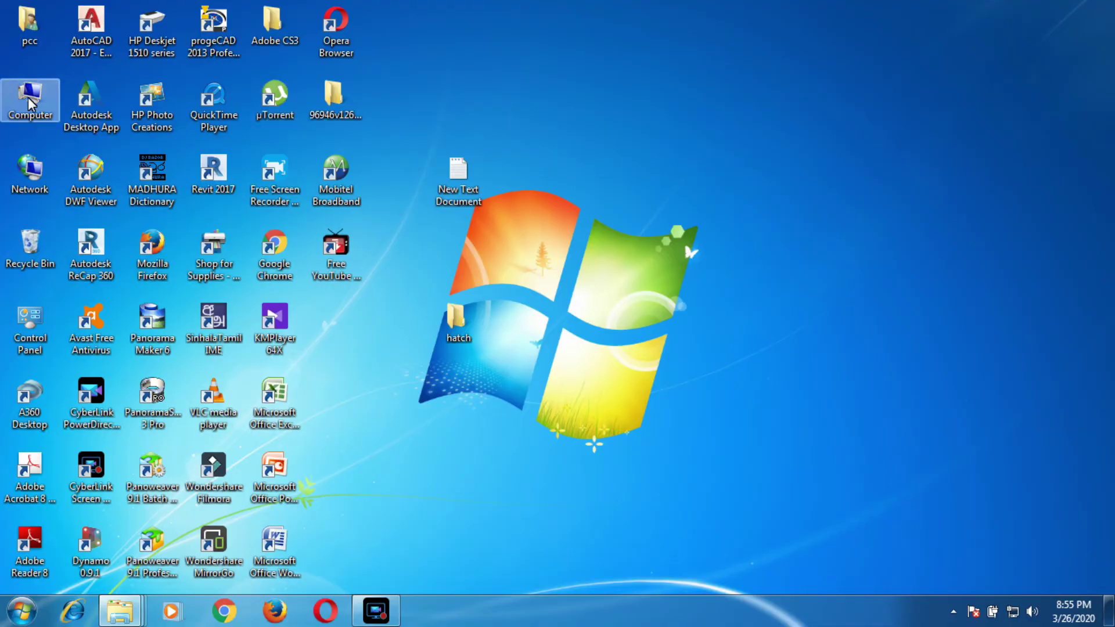
{"action": "double_click", "coordinate": [27, 99]}
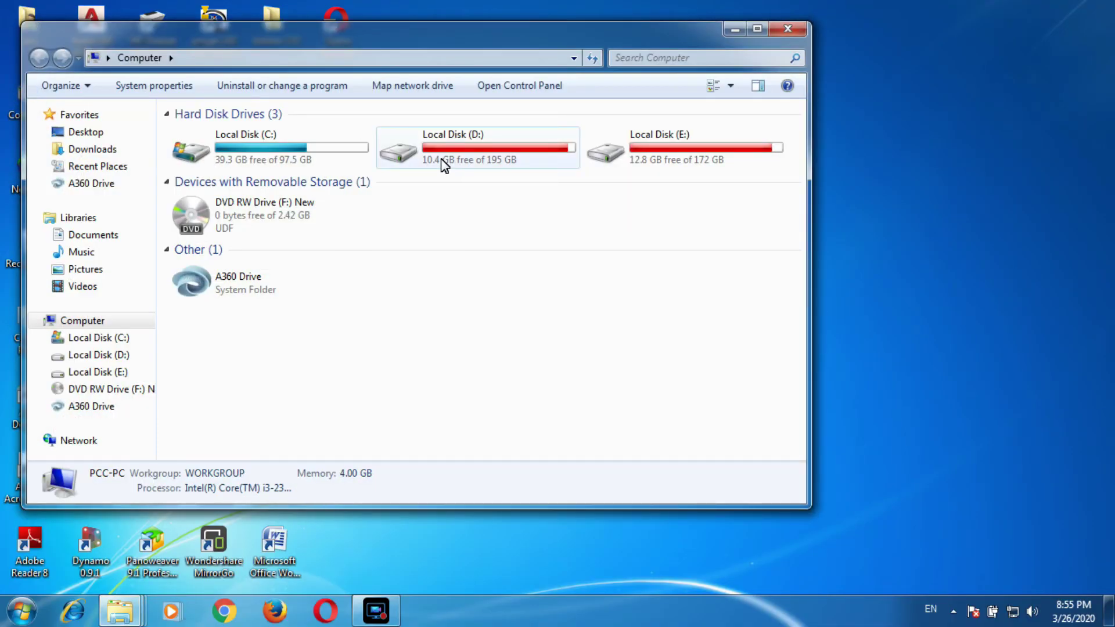
{"action": "double_click", "coordinate": [287, 157]}
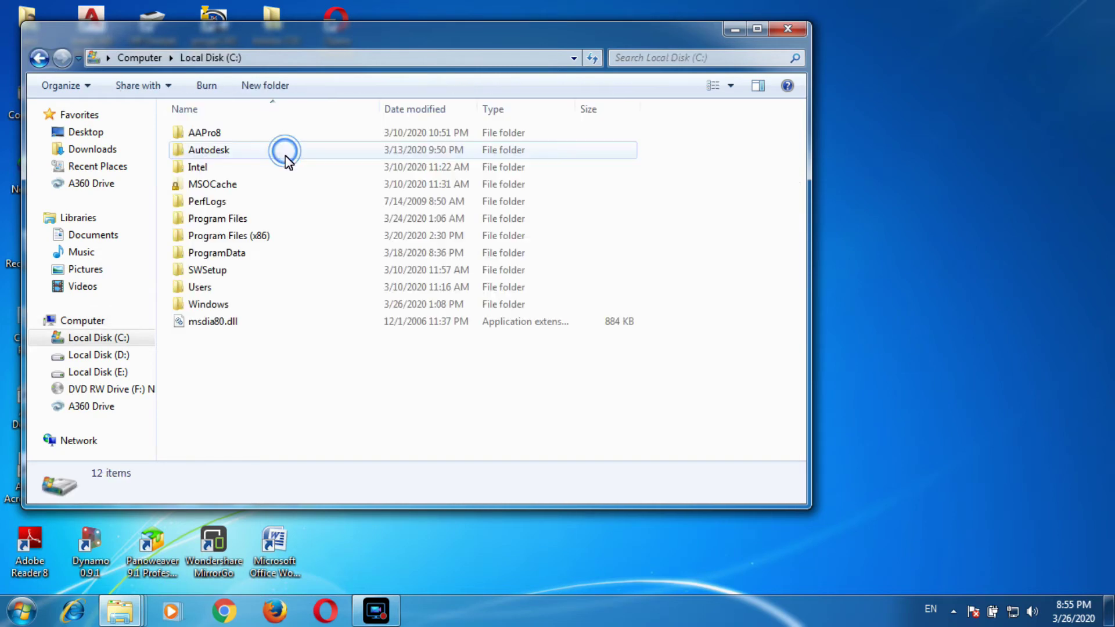
{"action": "double_click", "coordinate": [218, 288]}
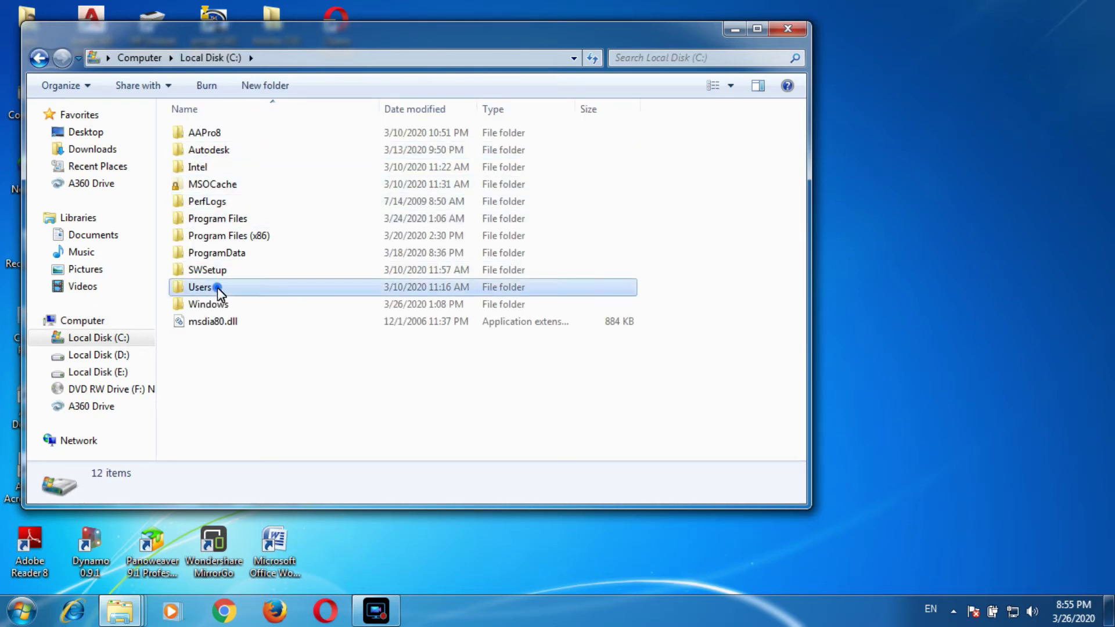
{"action": "left_click", "coordinate": [201, 152]}
{"action": "double_click", "coordinate": [201, 152]}
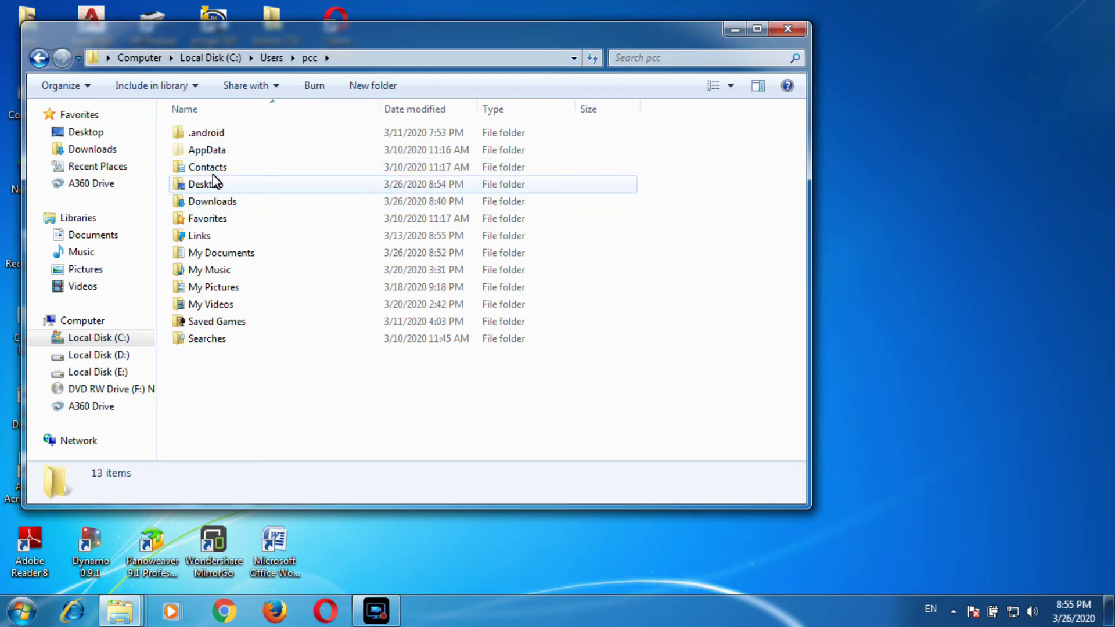
{"action": "double_click", "coordinate": [210, 150]}
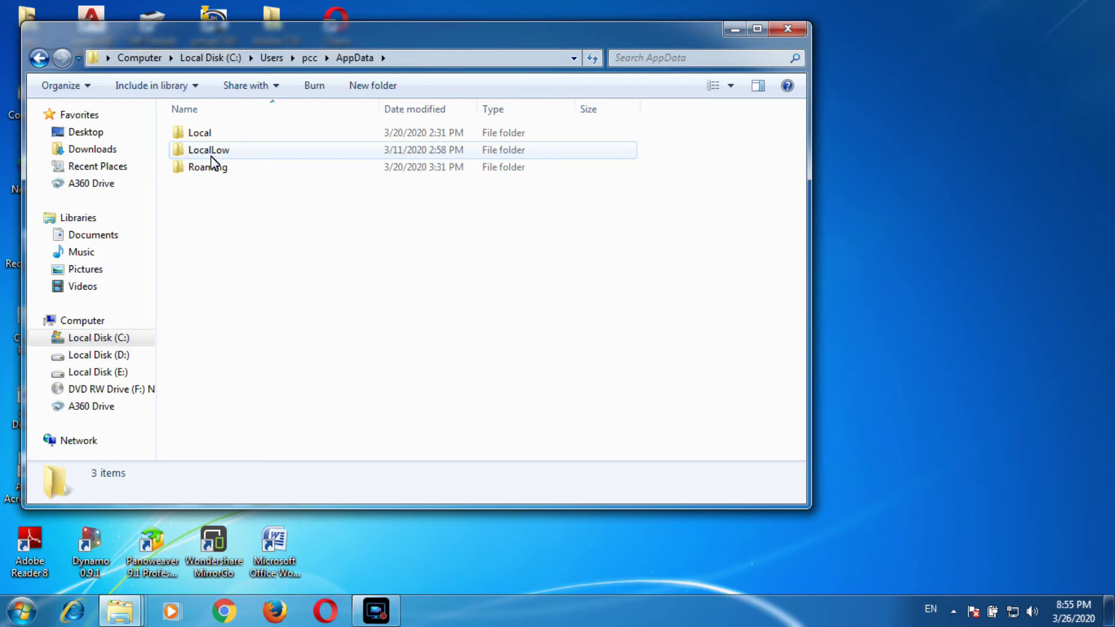
{"action": "double_click", "coordinate": [208, 166]}
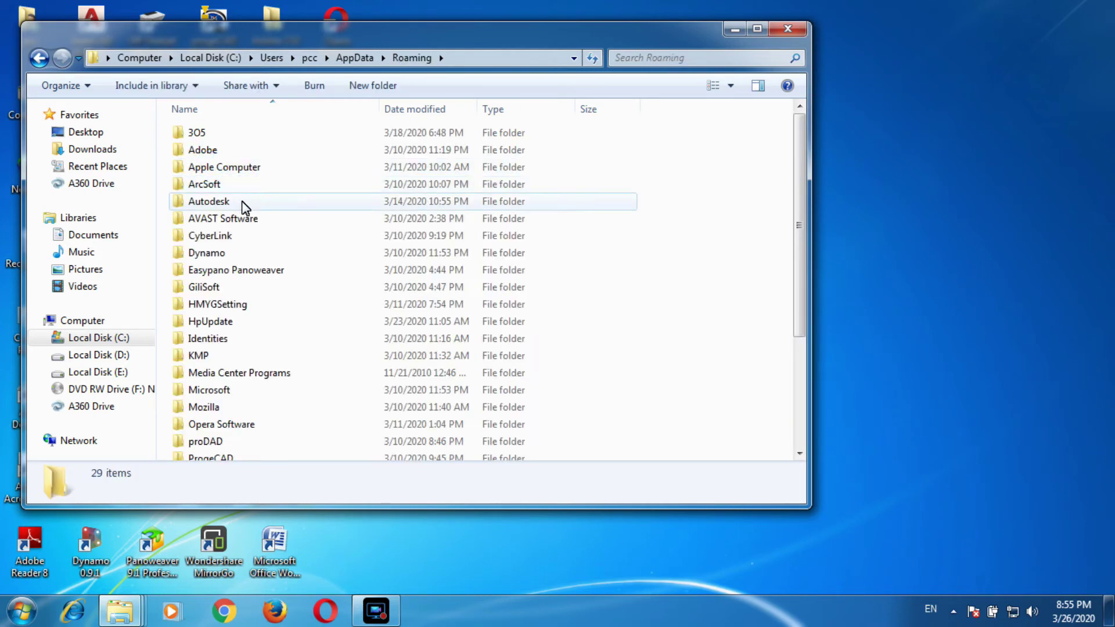
Step: Continue into Autodesk\AutoCAD 2017\R21.0\enu\Support
{"action": "double_click", "coordinate": [224, 203]}
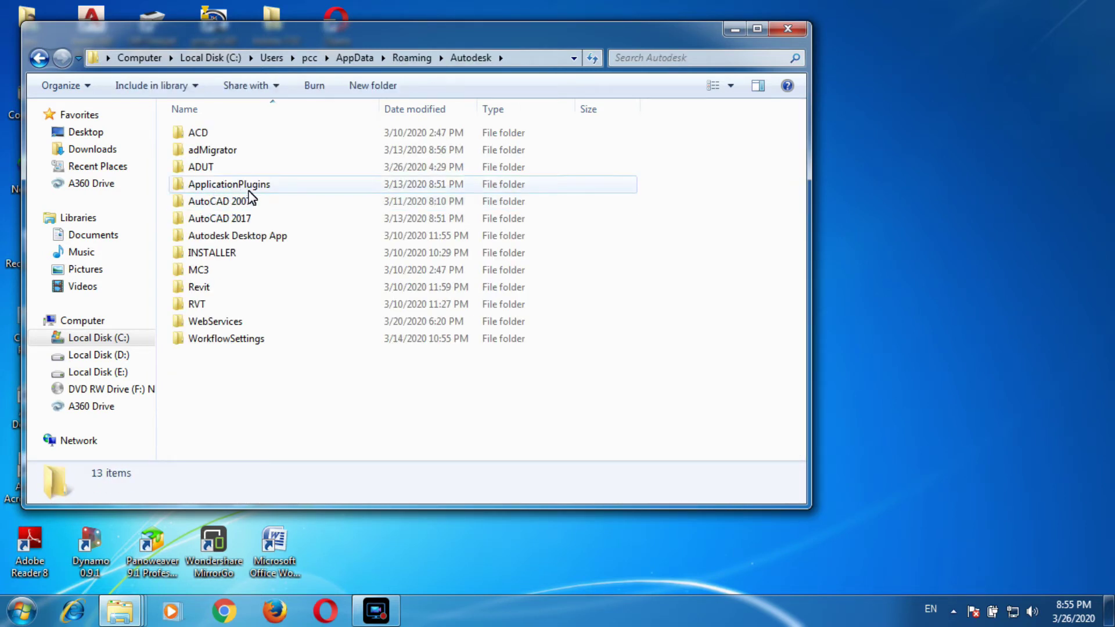
{"action": "left_click", "coordinate": [253, 220]}
{"action": "double_click", "coordinate": [254, 218]}
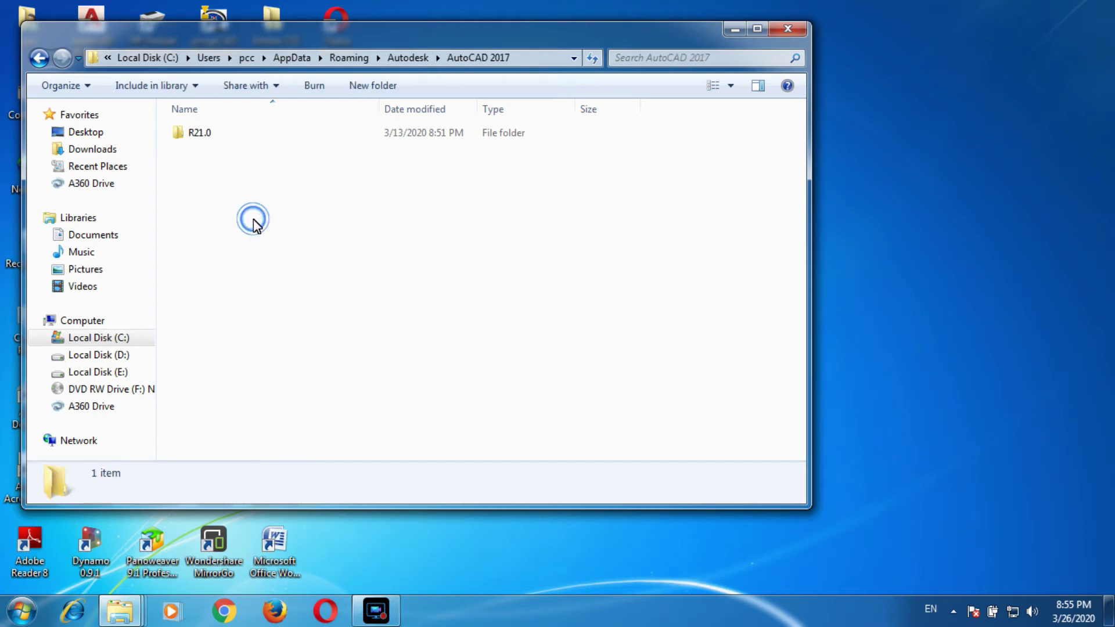
{"action": "double_click", "coordinate": [210, 137]}
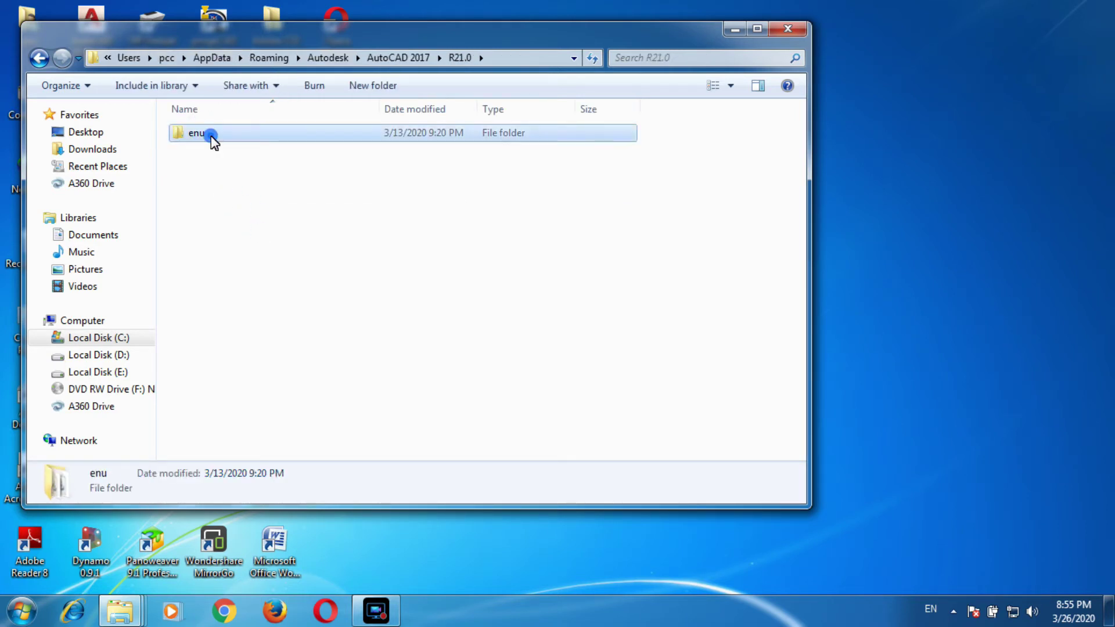
{"action": "double_click", "coordinate": [212, 138]}
{"action": "mouse_move", "coordinate": [206, 201]}
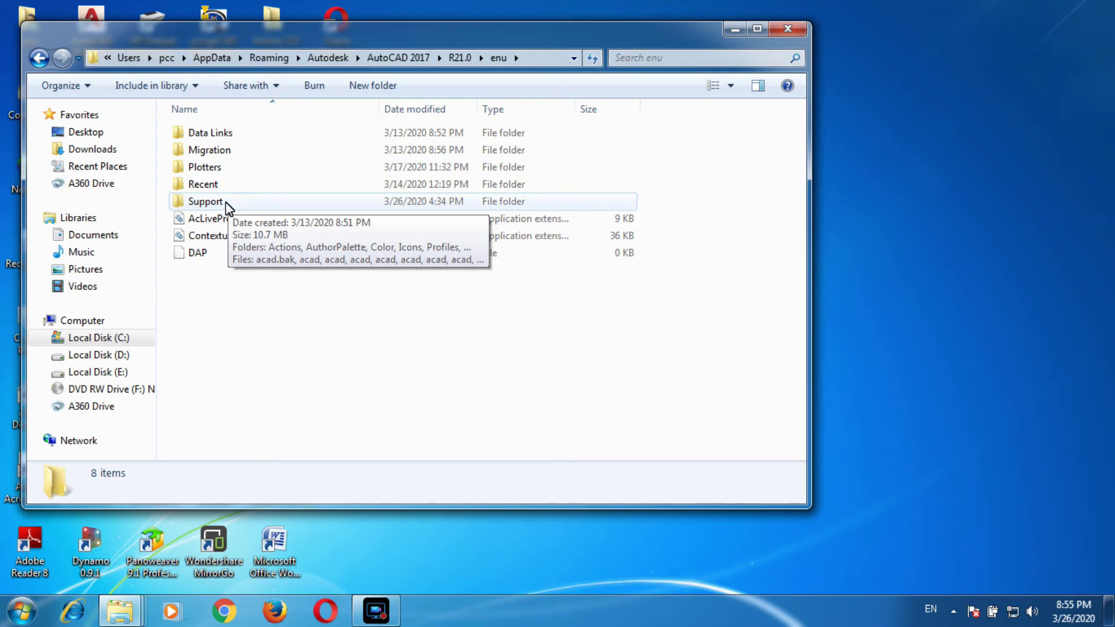
{"action": "double_click", "coordinate": [226, 204]}
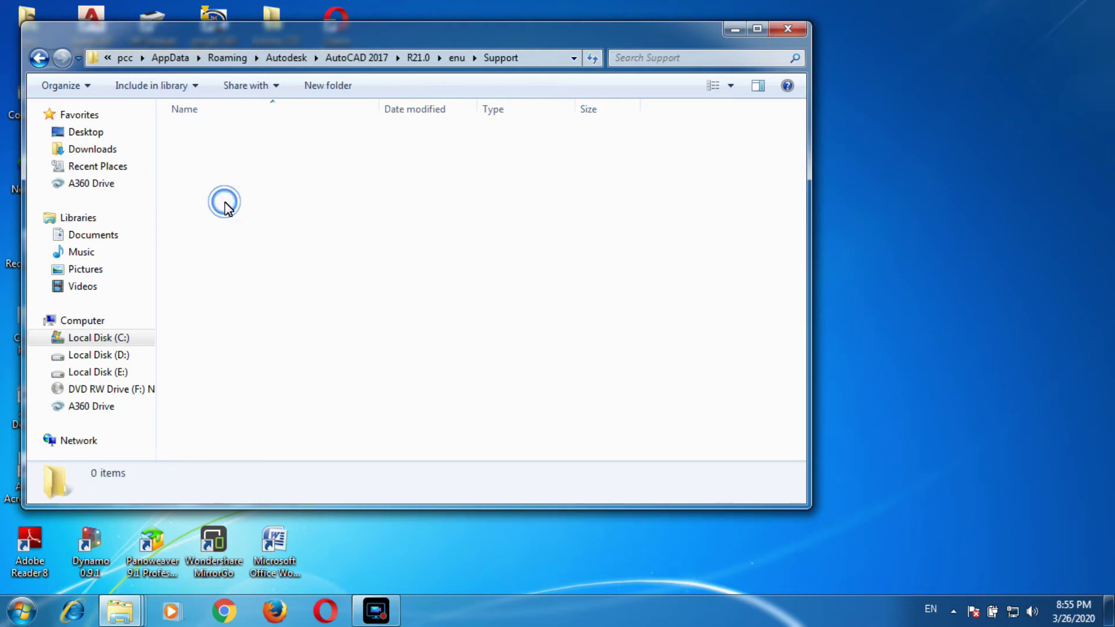
Step: Open the extracted desktop folder down to 900-HATCH\+900-HATCH\+900 Hatch CAD
{"action": "left_click", "coordinate": [733, 29]}
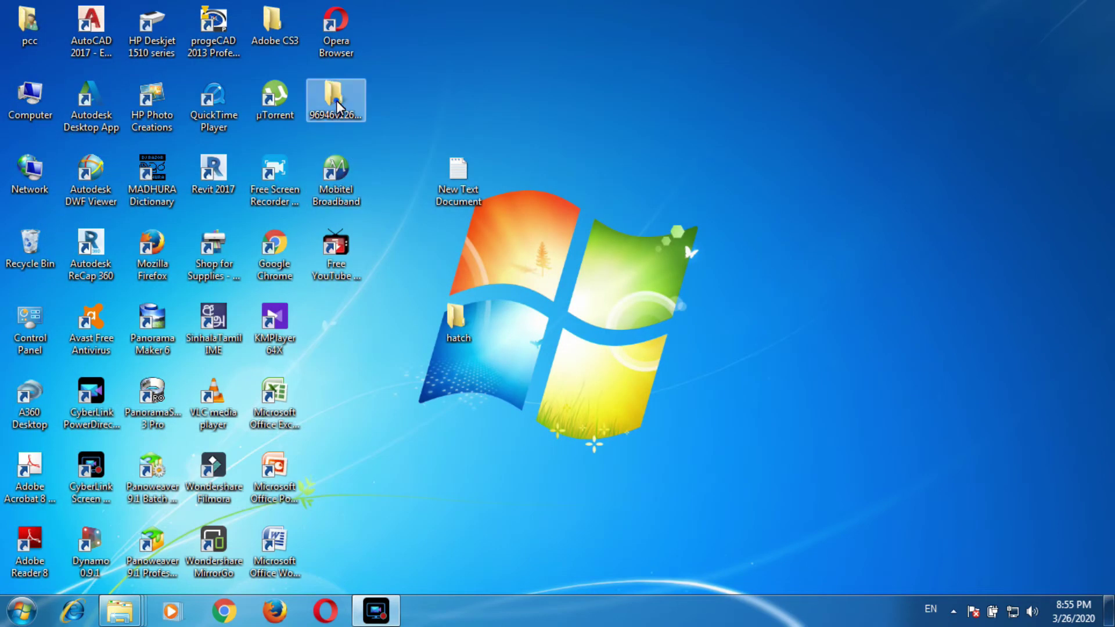
{"action": "double_click", "coordinate": [335, 100]}
{"action": "double_click", "coordinate": [248, 153]}
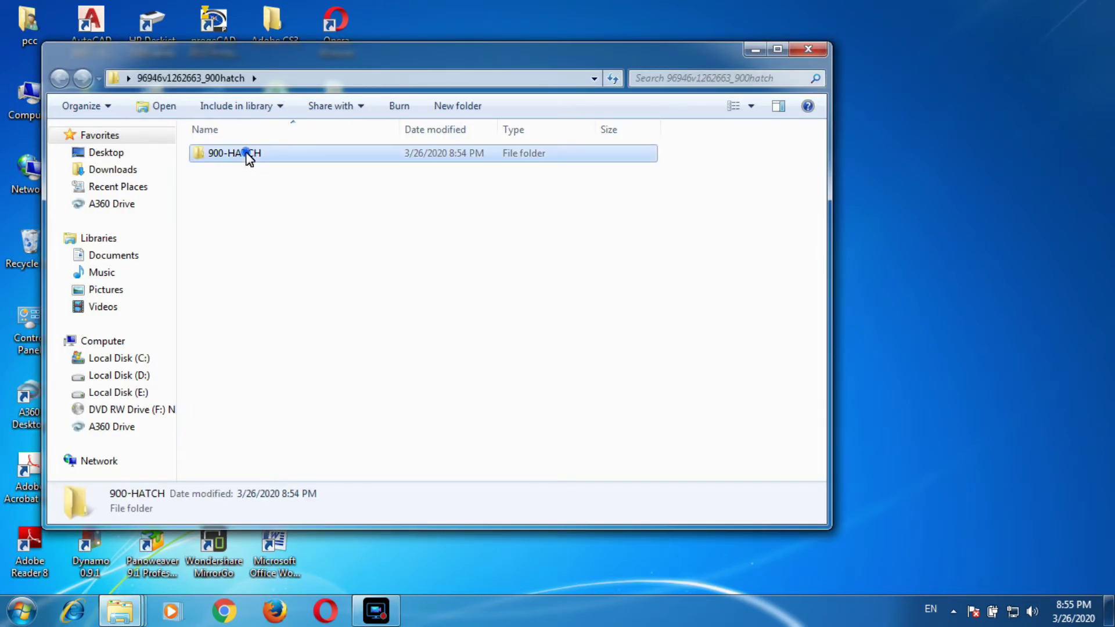
{"action": "double_click", "coordinate": [249, 154]}
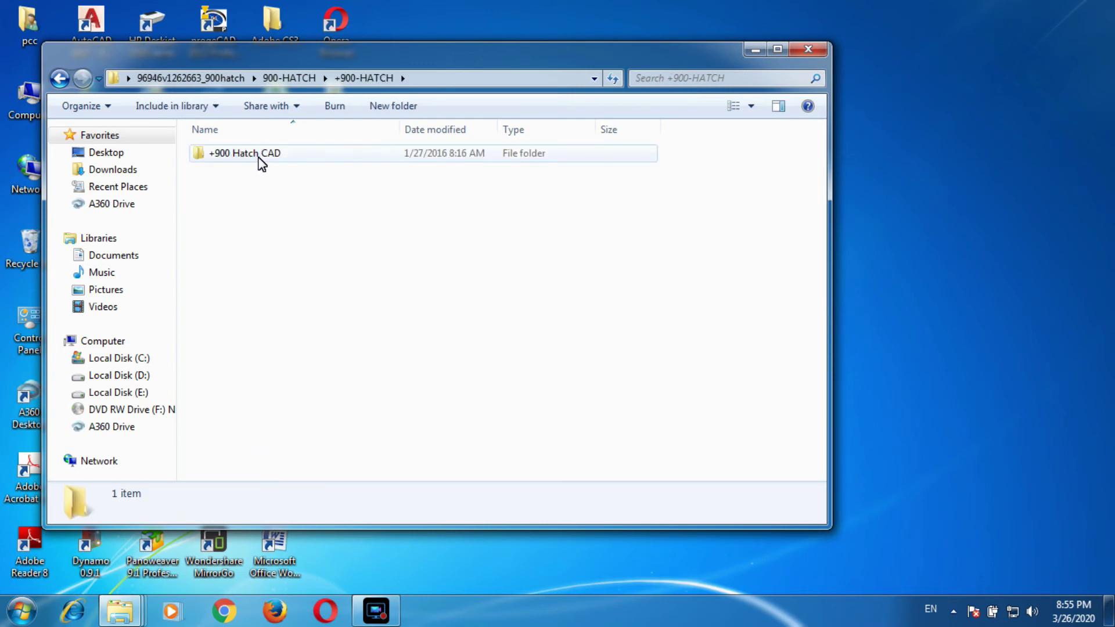
{"action": "double_click", "coordinate": [257, 160]}
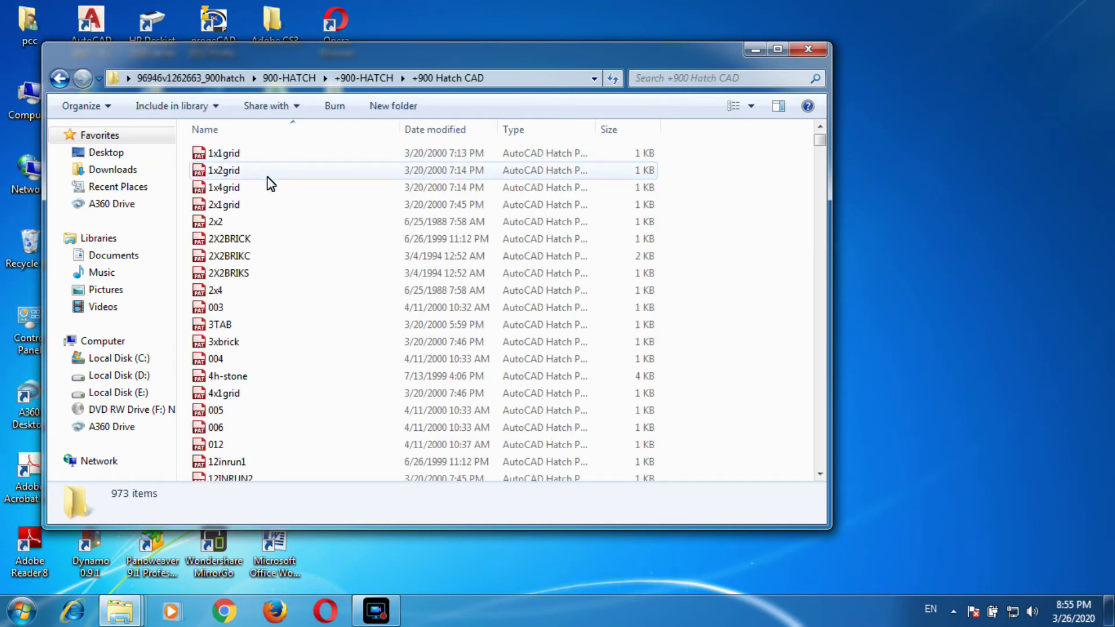
Step: Copy all 973 hatch files, close that folder, and return to the Support window
{"action": "key", "text": "ctrl+a"}
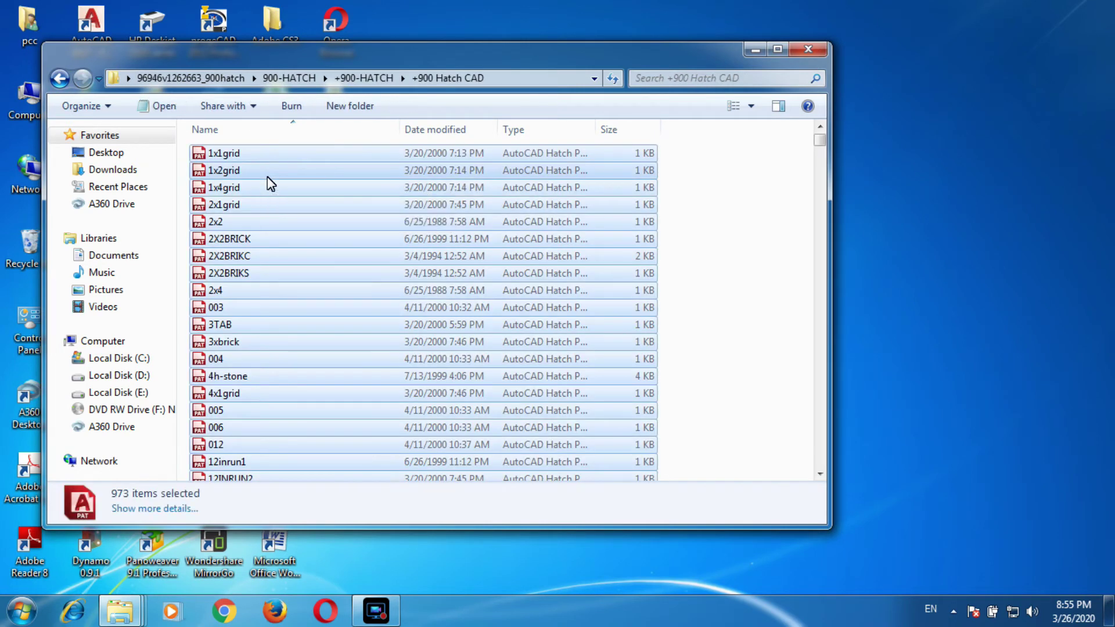
{"action": "left_click", "coordinate": [80, 106]}
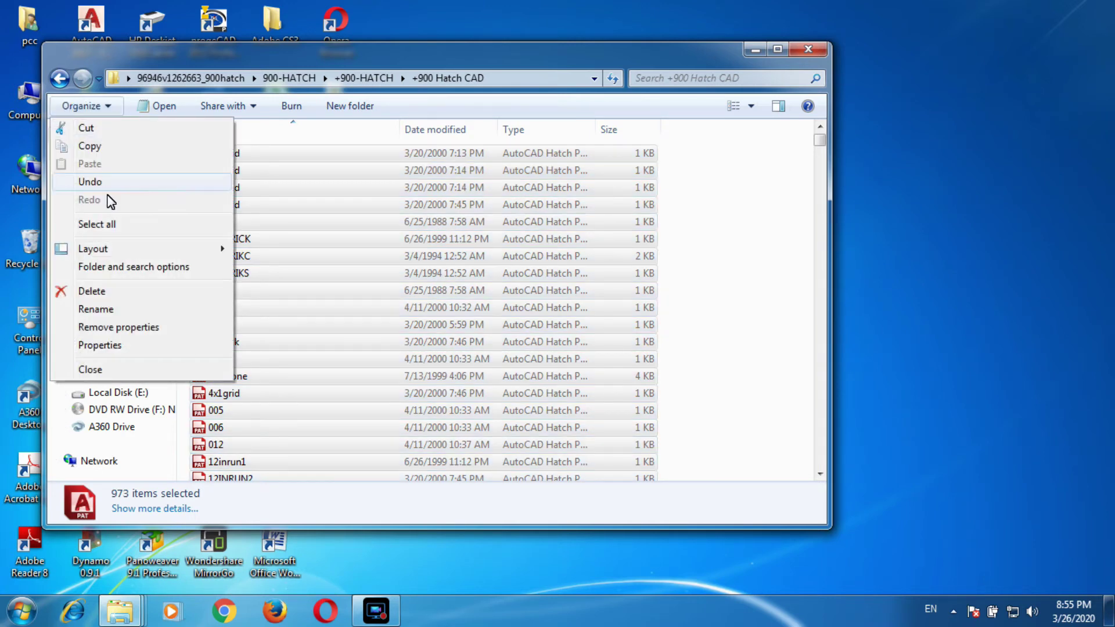
{"action": "left_click", "coordinate": [93, 148]}
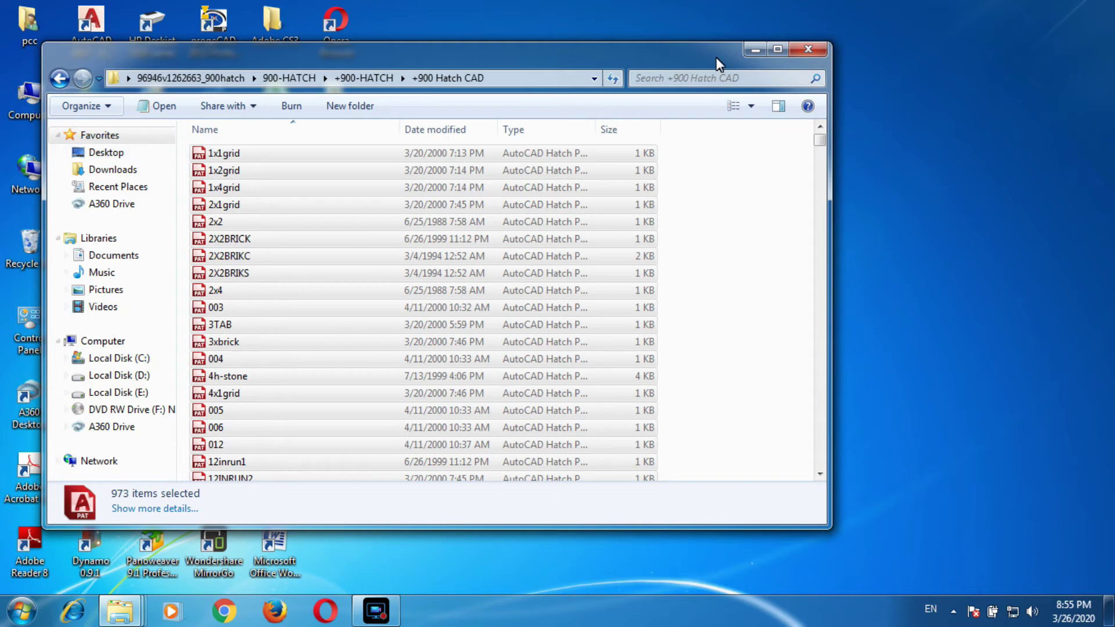
{"action": "left_click", "coordinate": [808, 50]}
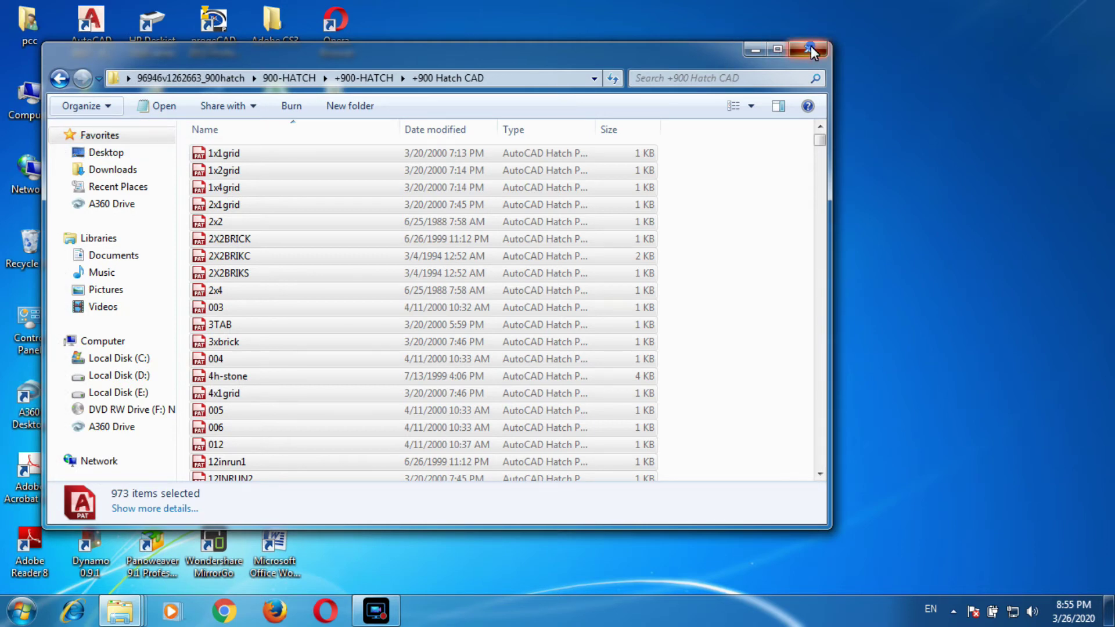
{"action": "left_click", "coordinate": [122, 611]}
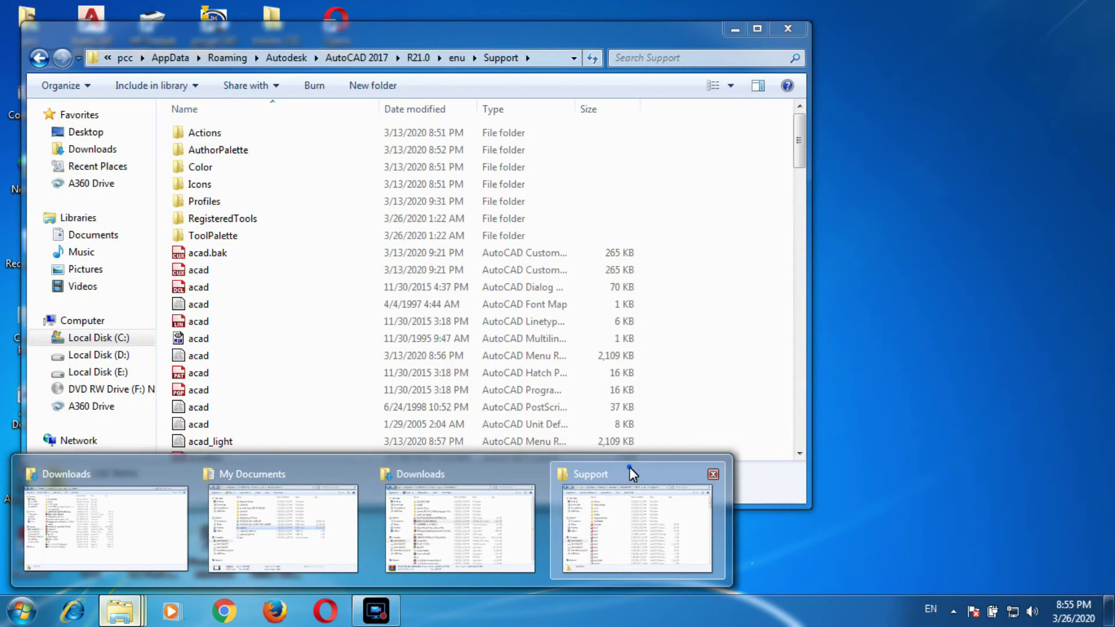
{"action": "left_click", "coordinate": [629, 467]}
Step: Paste the hatch files into Support, skipping all same-named conflicts, then close Explorer
{"action": "right_click", "coordinate": [701, 197]}
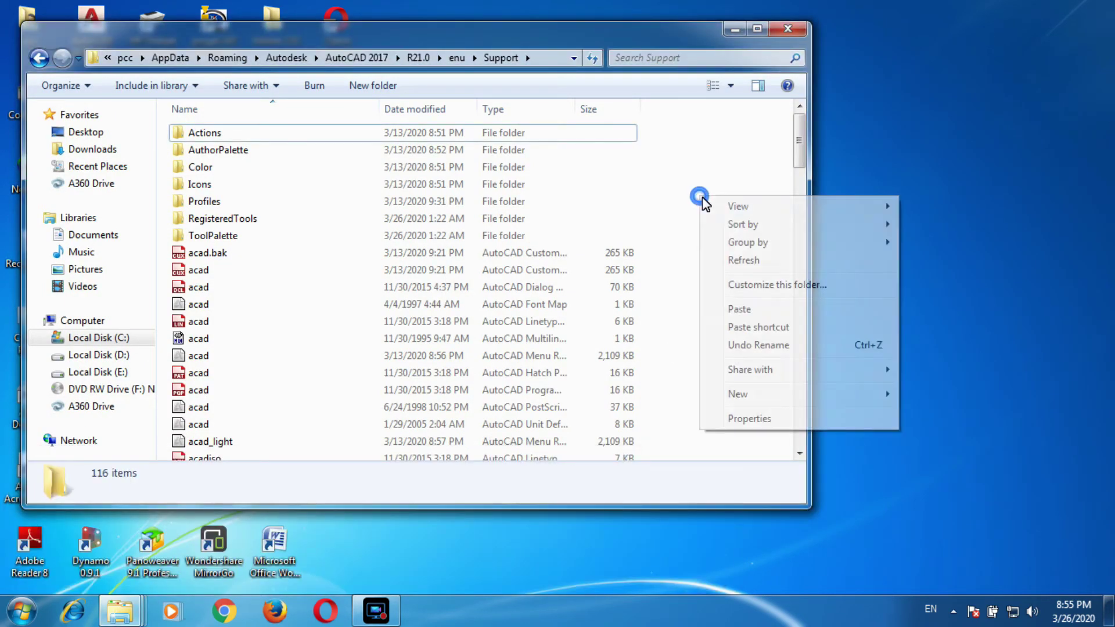
{"action": "left_click", "coordinate": [742, 312]}
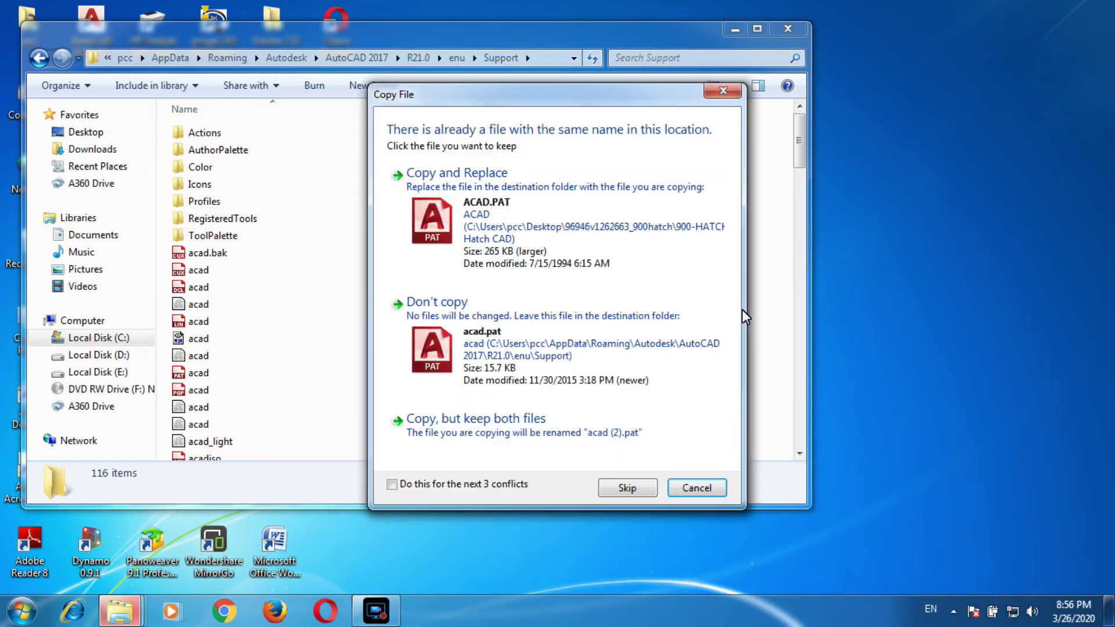
{"action": "left_click", "coordinate": [392, 486]}
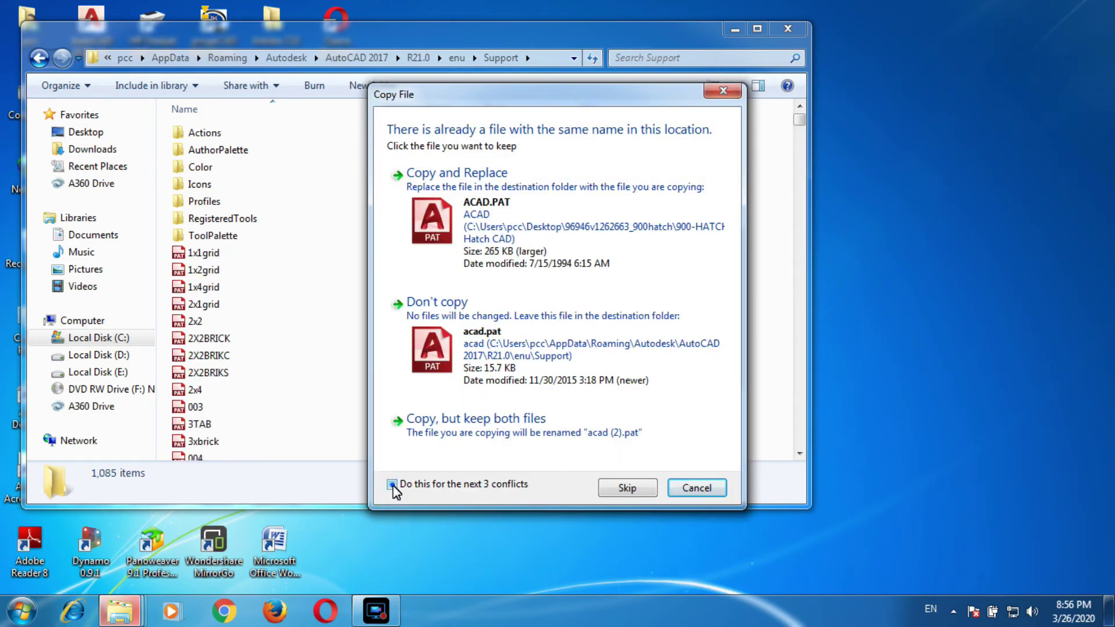
{"action": "left_click", "coordinate": [492, 318]}
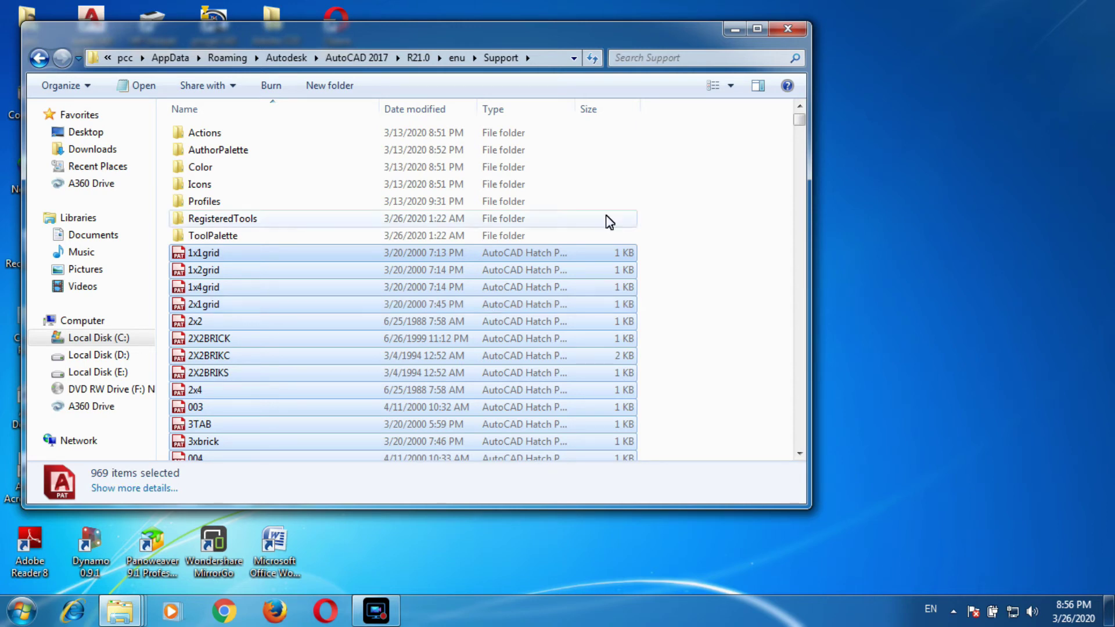
{"action": "left_click", "coordinate": [785, 26]}
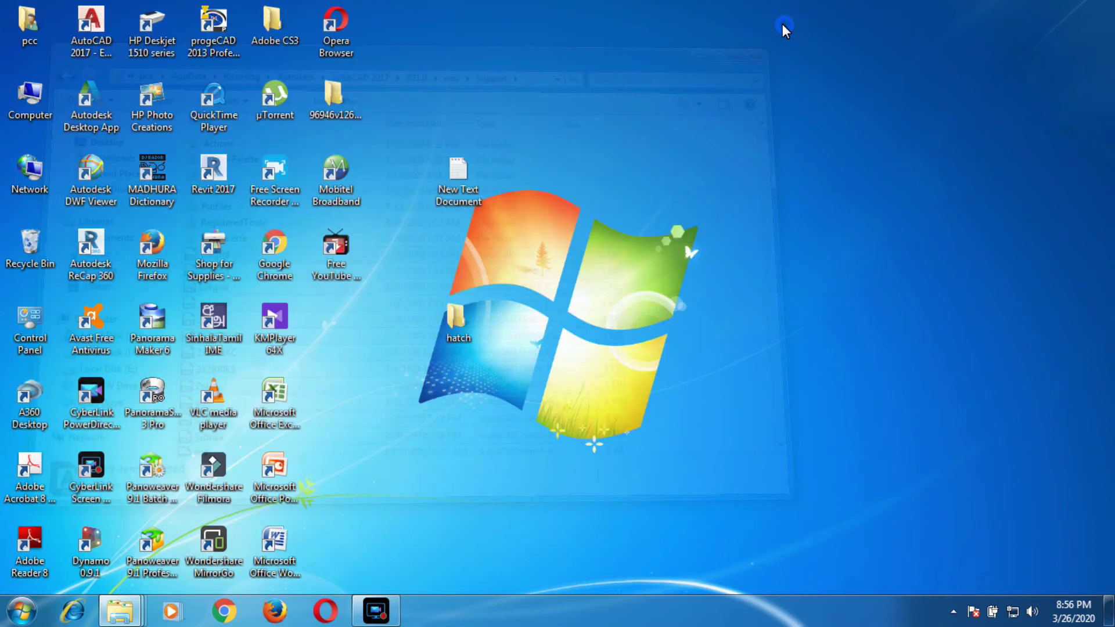
{"action": "double_click", "coordinate": [96, 25]}
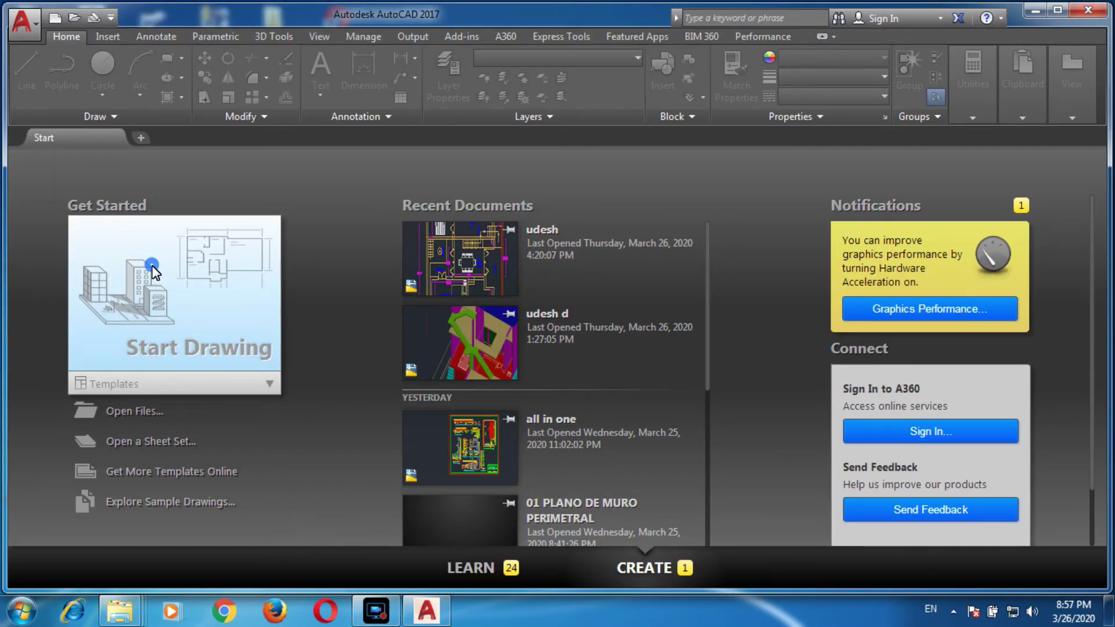
{"action": "left_click", "coordinate": [153, 268]}
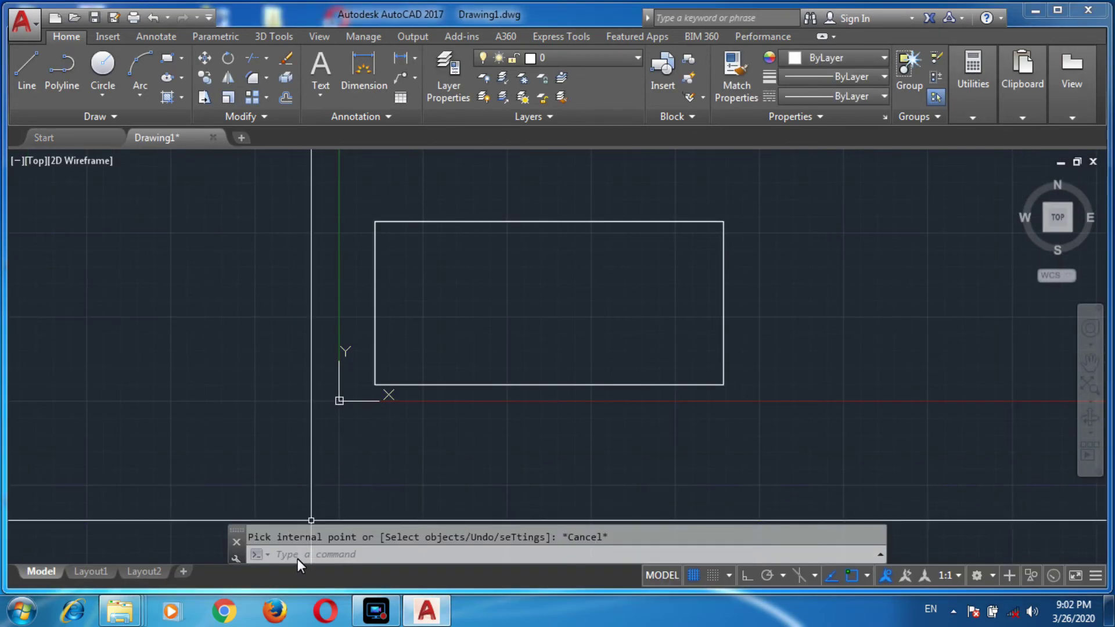
{"action": "type", "text": "h"}
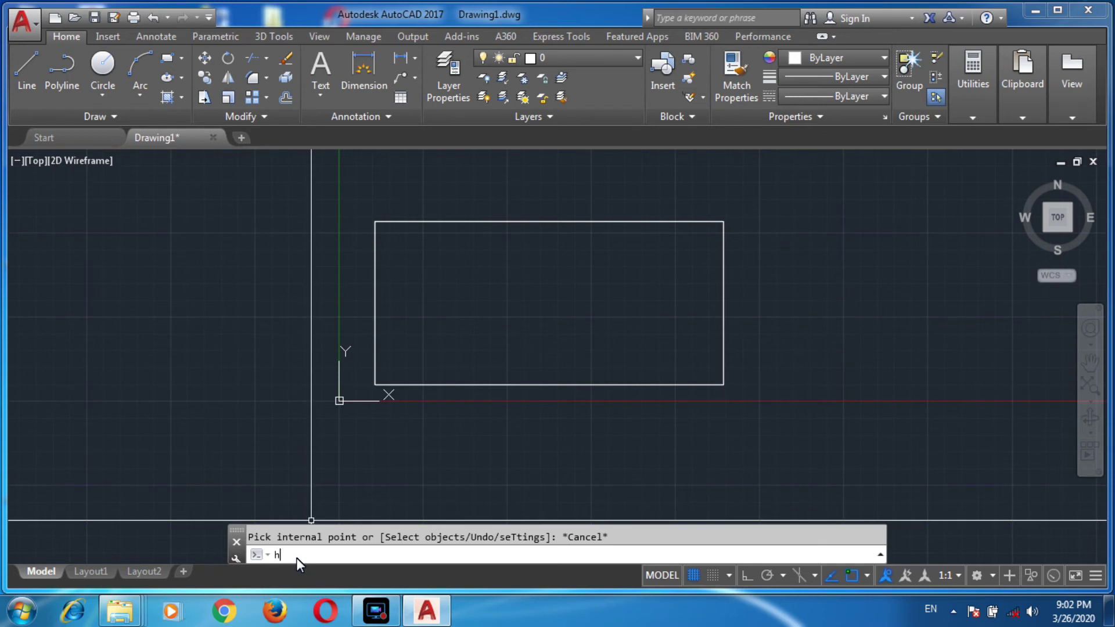
{"action": "type", "text": "a"}
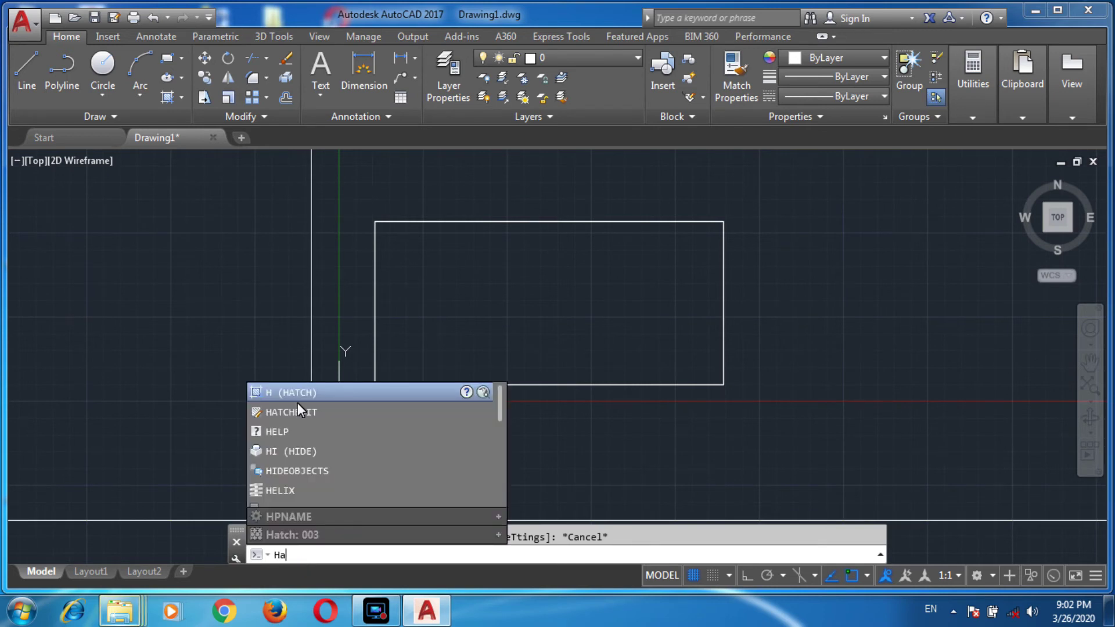
{"action": "left_click", "coordinate": [297, 401]}
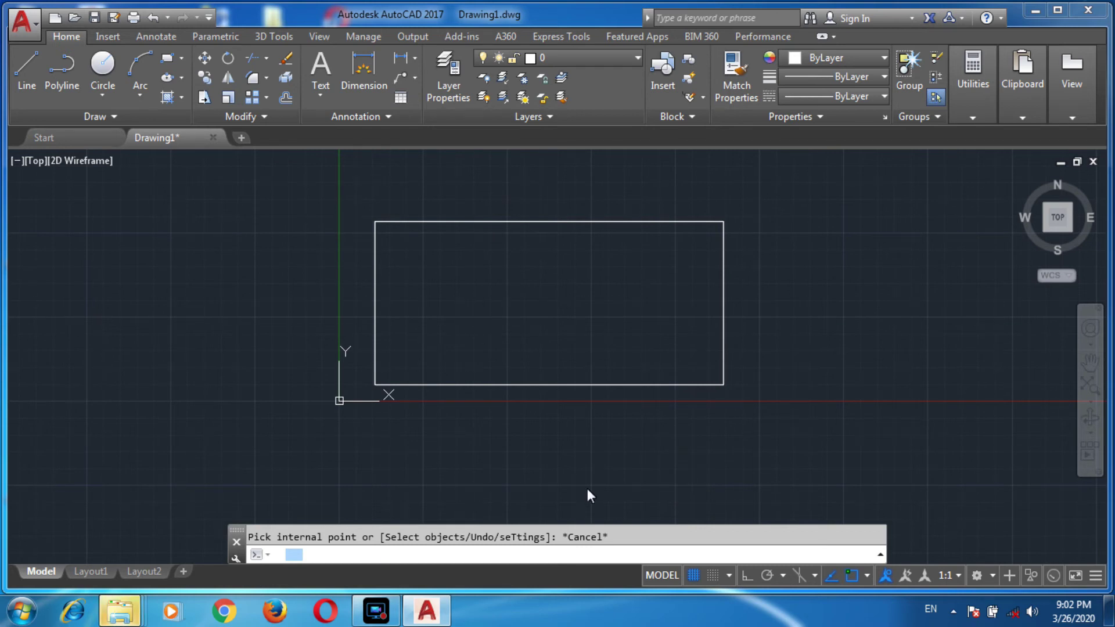
{"action": "type", "text": "hatch"}
{"action": "key", "text": "Return"}
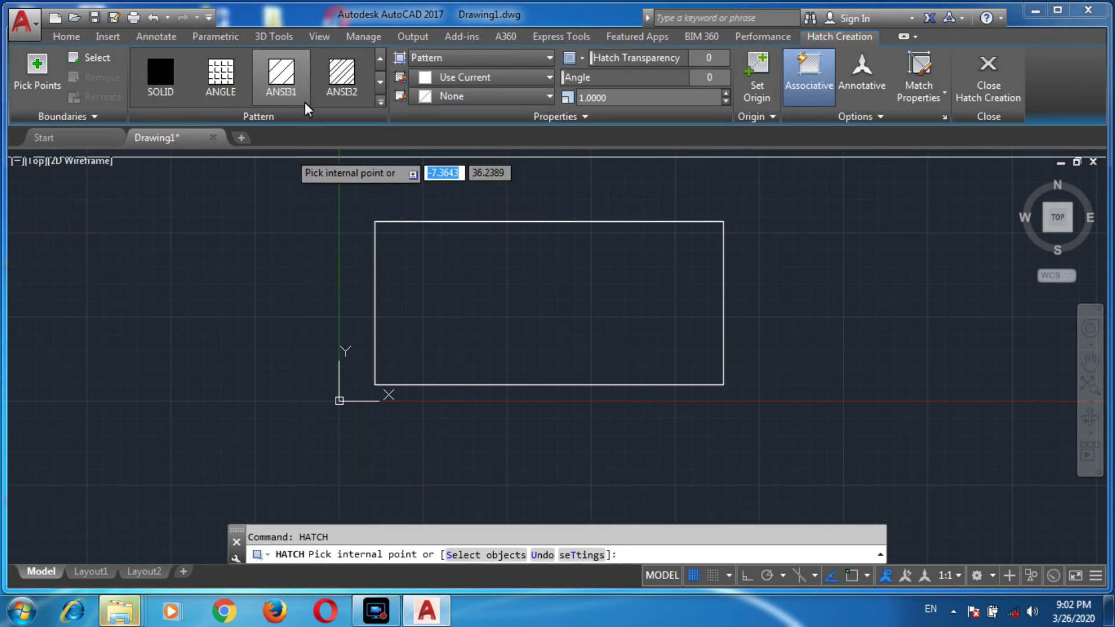
Step: Scroll the expanded pattern gallery through the new patterns and choose SPANTIL1 Spanish tile
{"action": "left_click", "coordinate": [380, 103]}
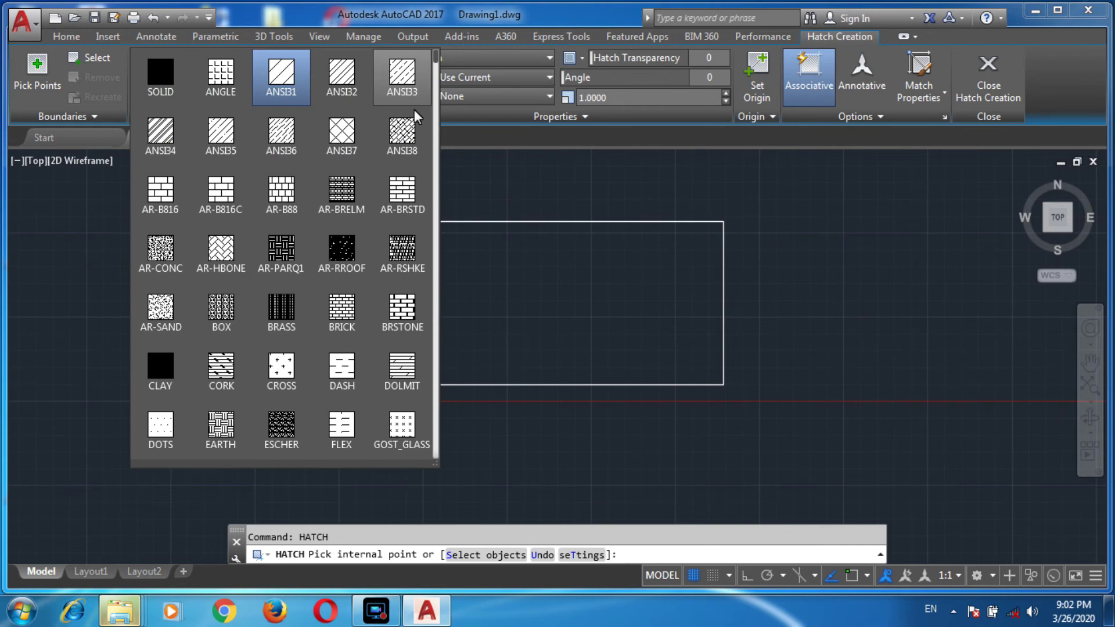
{"action": "left_click_drag", "start_coordinate": [436, 61], "coordinate": [437, 136]}
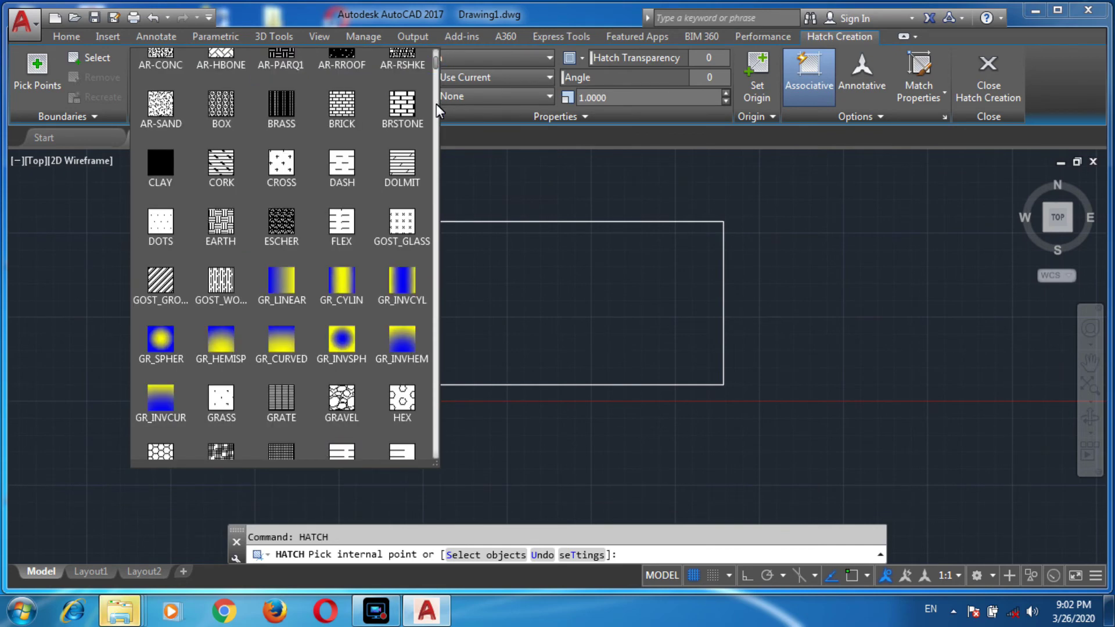
{"action": "scroll", "coordinate": [436, 137], "scroll_direction": "down", "scroll_amount": 5}
{"action": "scroll", "coordinate": [428, 459], "scroll_direction": "down", "scroll_amount": 5}
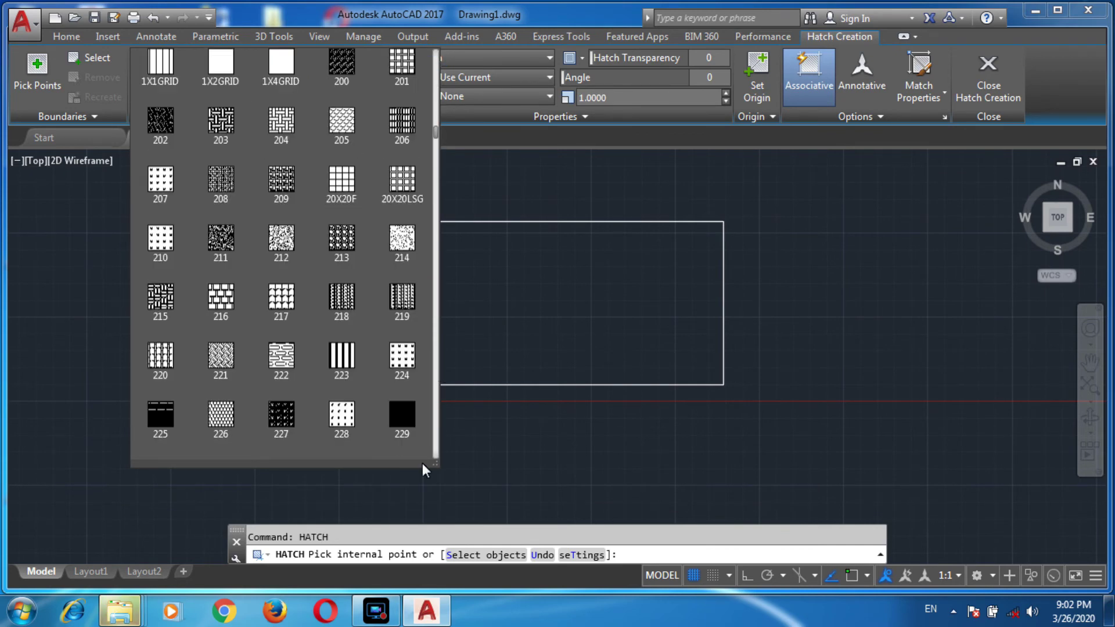
{"action": "scroll", "coordinate": [427, 456], "scroll_direction": "down", "scroll_amount": 3}
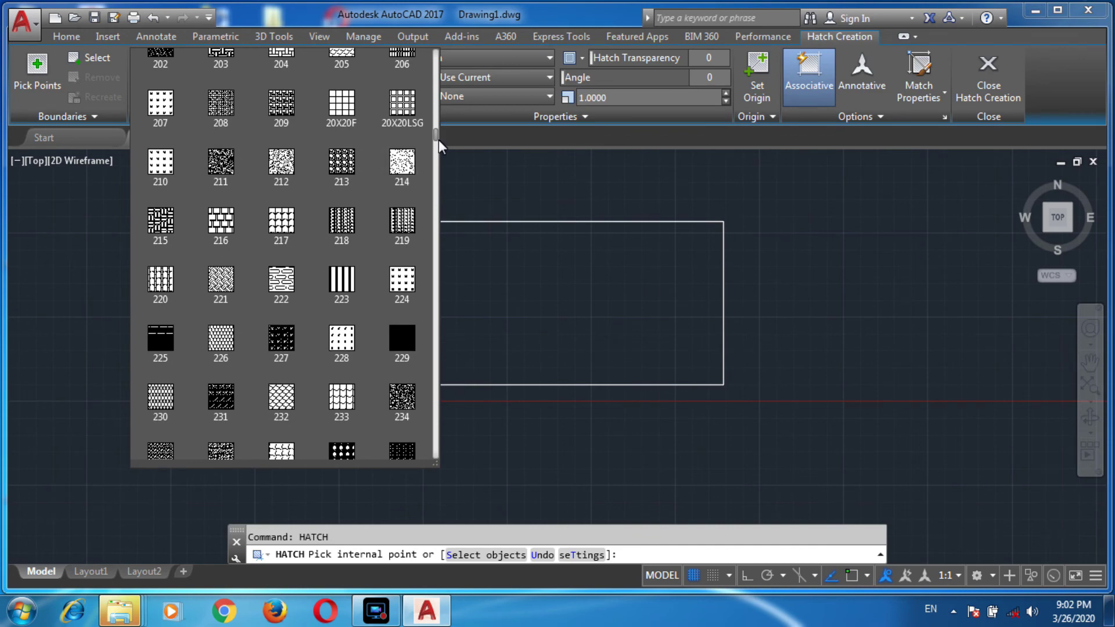
{"action": "scroll", "coordinate": [435, 174], "scroll_direction": "down", "scroll_amount": 3}
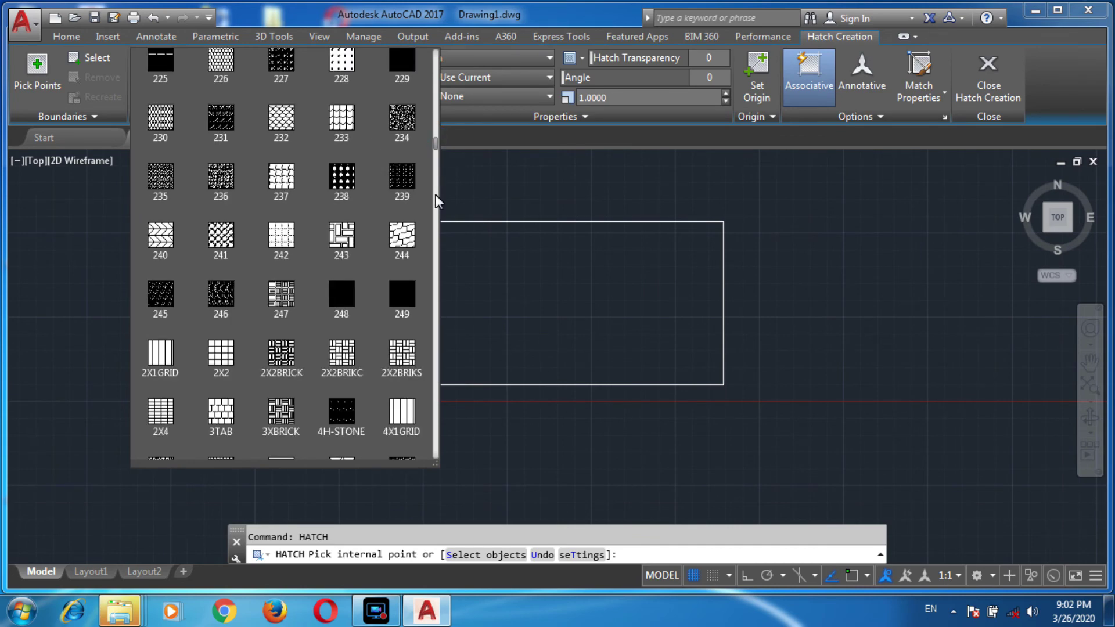
{"action": "scroll", "coordinate": [436, 241], "scroll_direction": "down", "scroll_amount": 3}
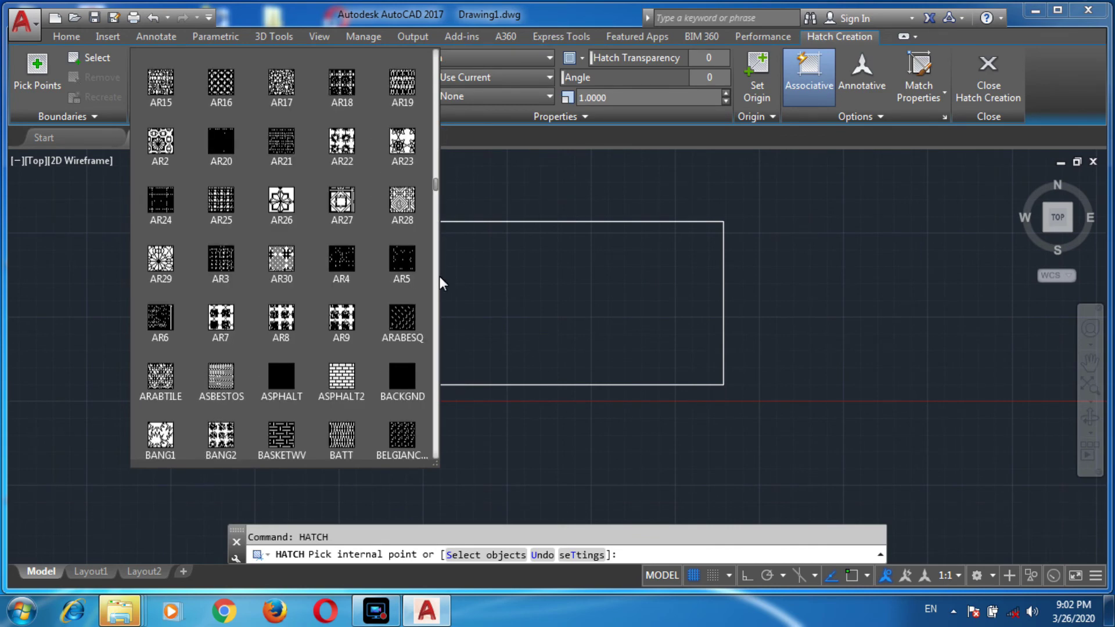
{"action": "scroll", "coordinate": [440, 283], "scroll_direction": "down", "scroll_amount": 3}
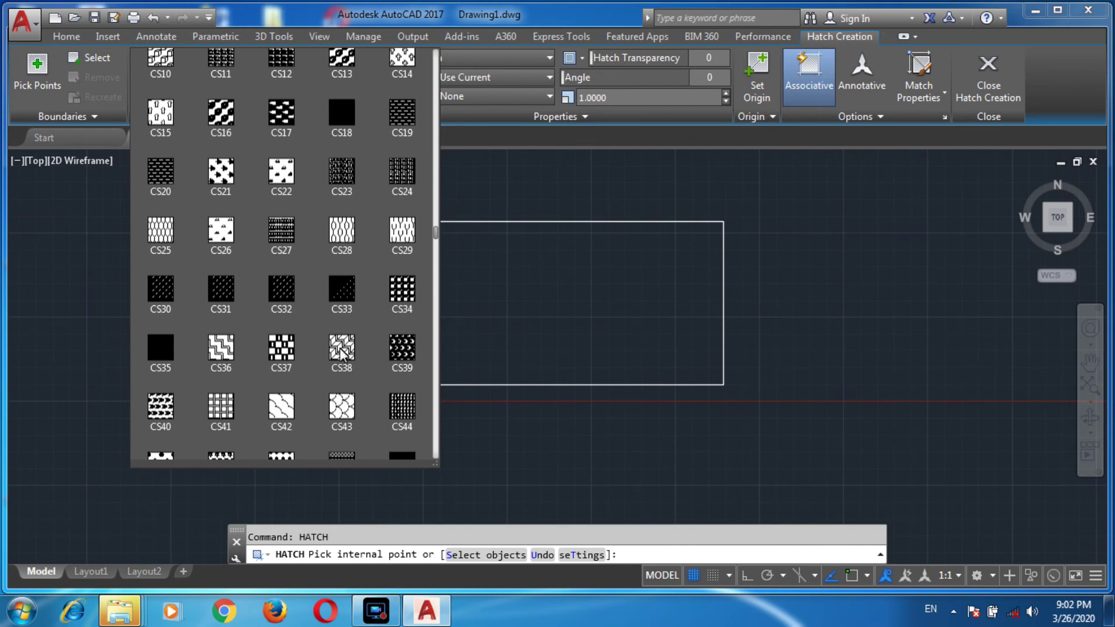
{"action": "scroll", "coordinate": [341, 348], "scroll_direction": "down", "scroll_amount": 3}
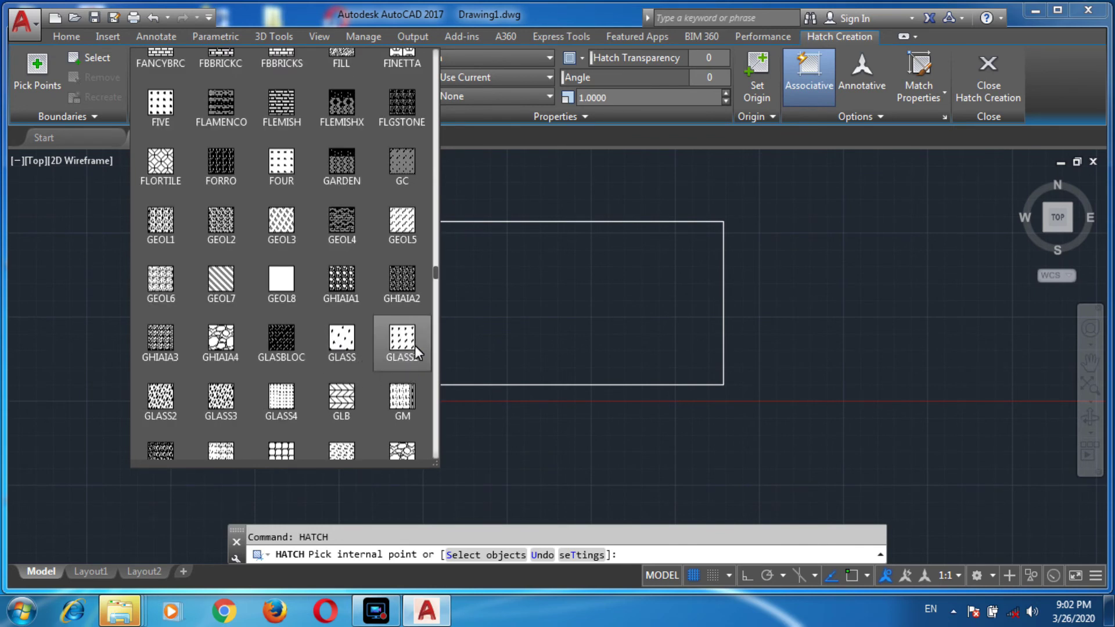
{"action": "scroll", "coordinate": [437, 275], "scroll_direction": "down", "scroll_amount": 1}
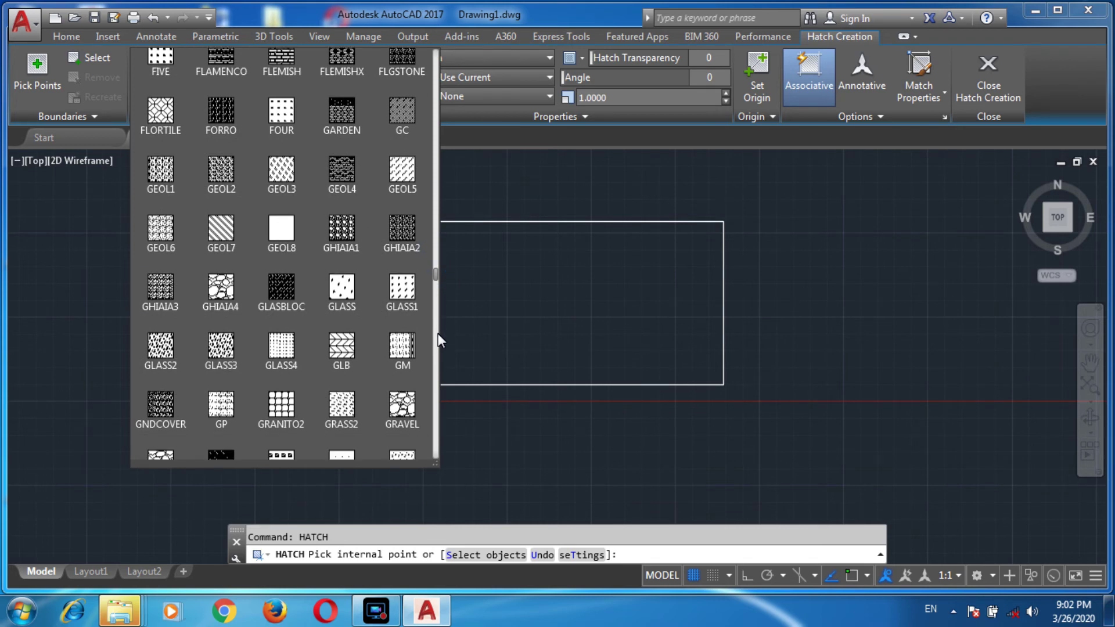
{"action": "scroll", "coordinate": [441, 290], "scroll_direction": "down", "scroll_amount": 8}
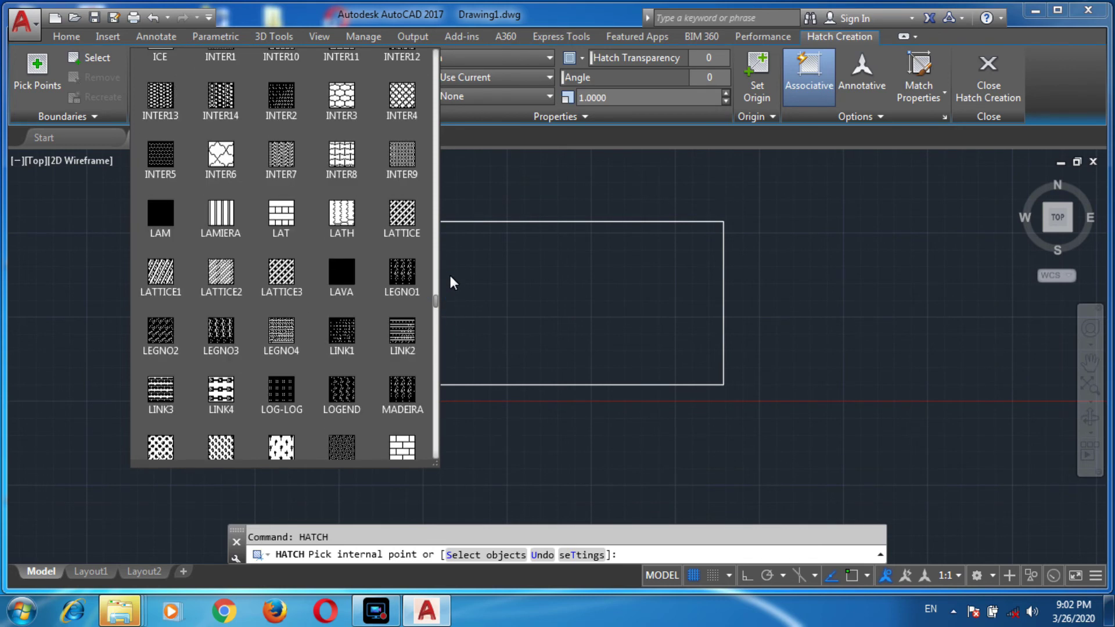
{"action": "left_click_drag", "start_coordinate": [436, 308], "coordinate": [437, 343]}
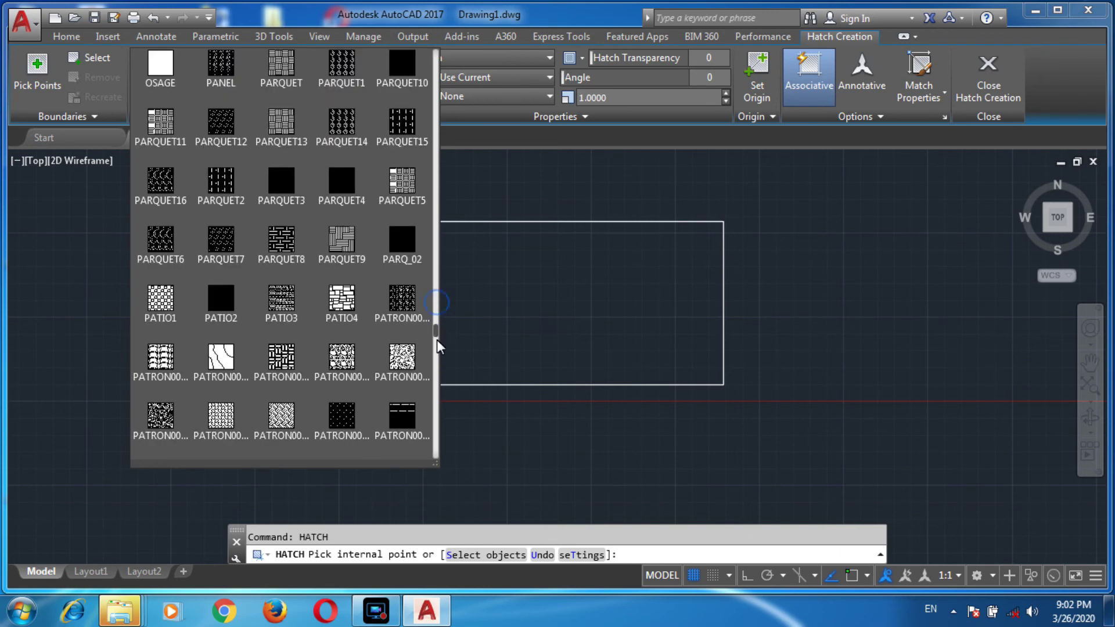
{"action": "left_click", "coordinate": [342, 399]}
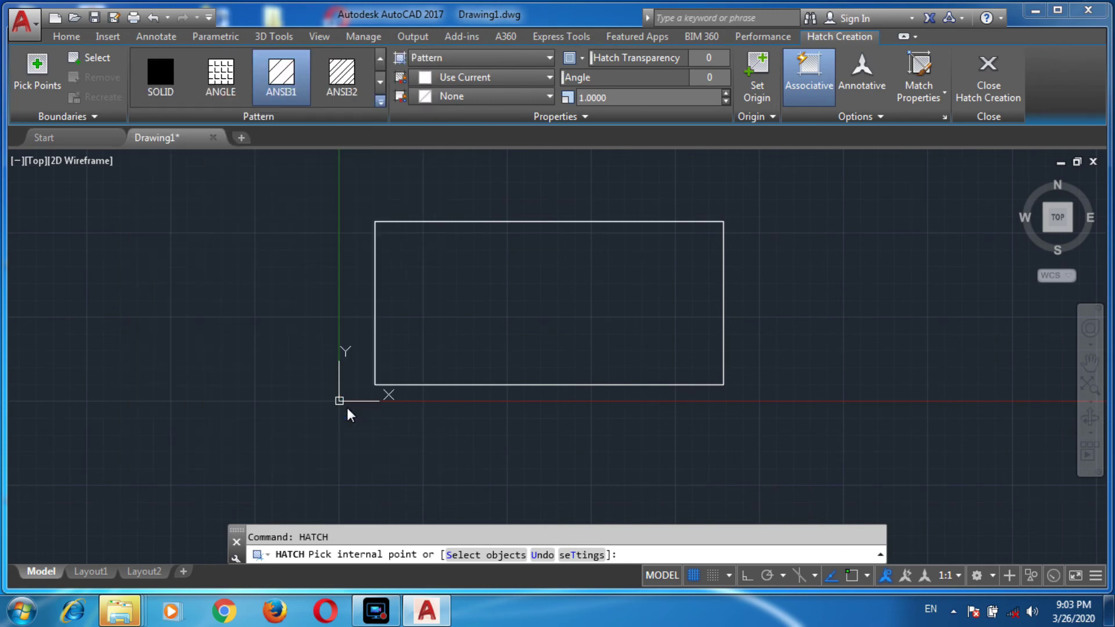
Step: Fill the rectangle with SPANTIL1, raising the hatch scale to 10 and then settling on 5
{"action": "left_click", "coordinate": [521, 310]}
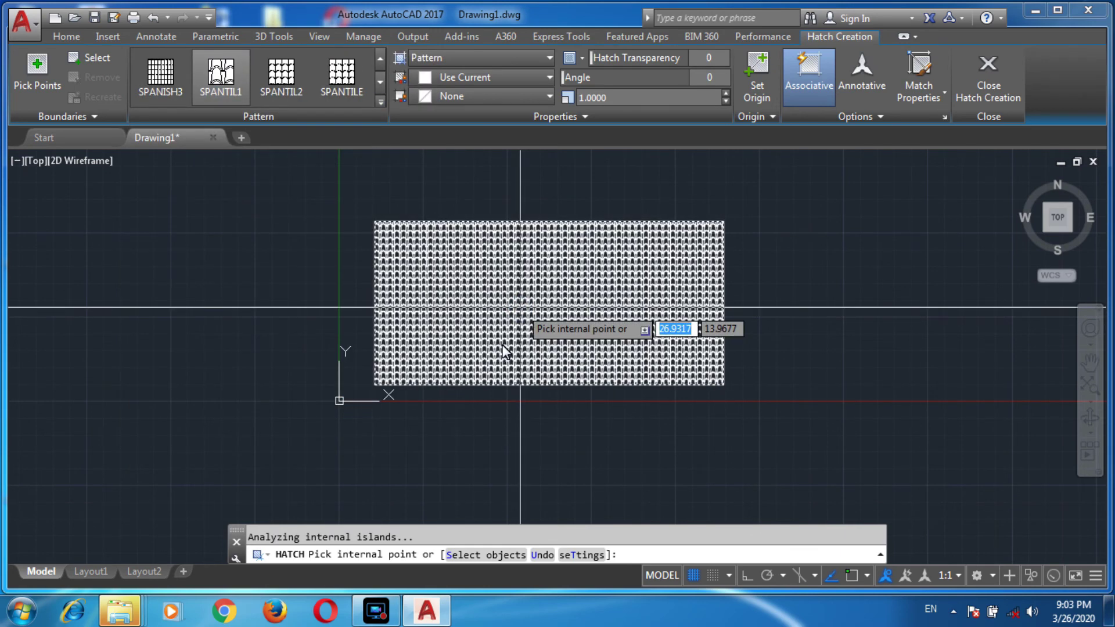
{"action": "left_click", "coordinate": [577, 97]}
{"action": "type", "text": "10"}
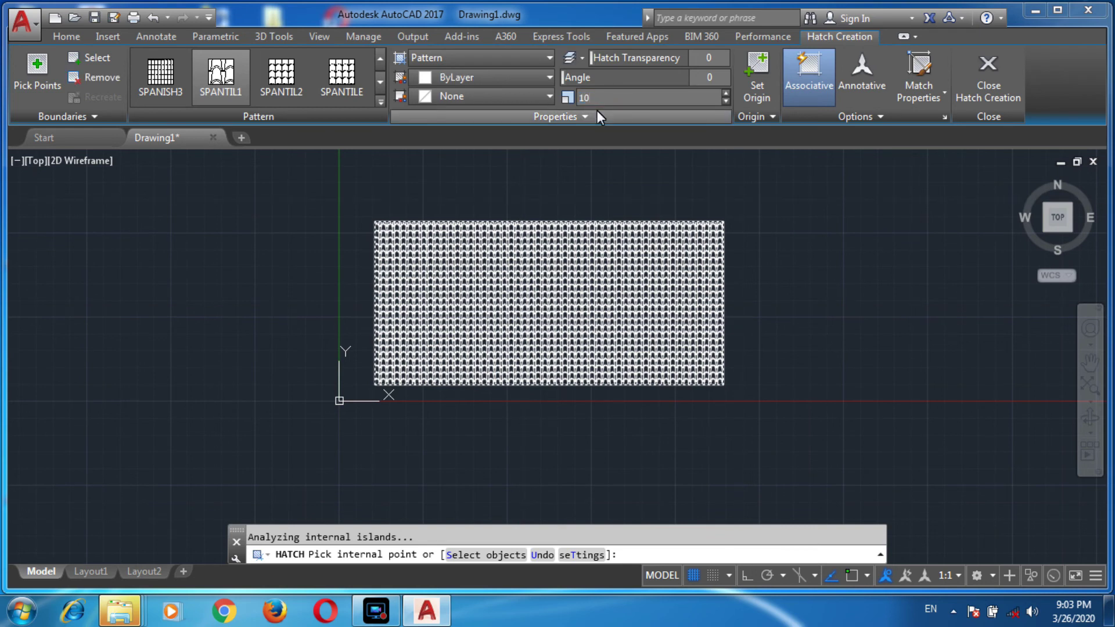
{"action": "key", "text": "Return"}
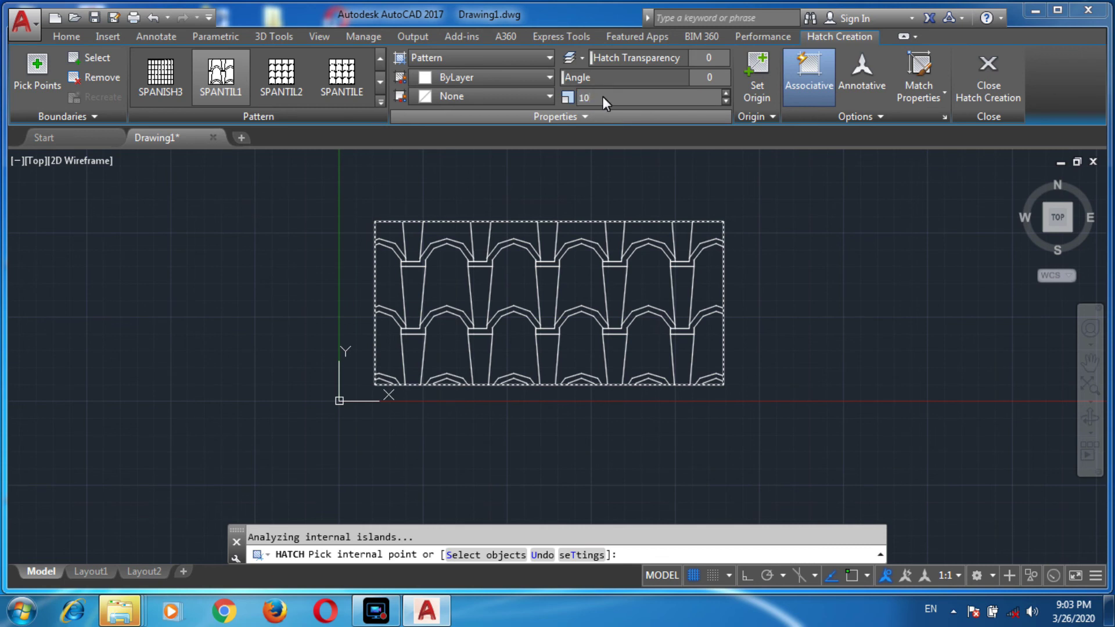
{"action": "left_click", "coordinate": [603, 97]}
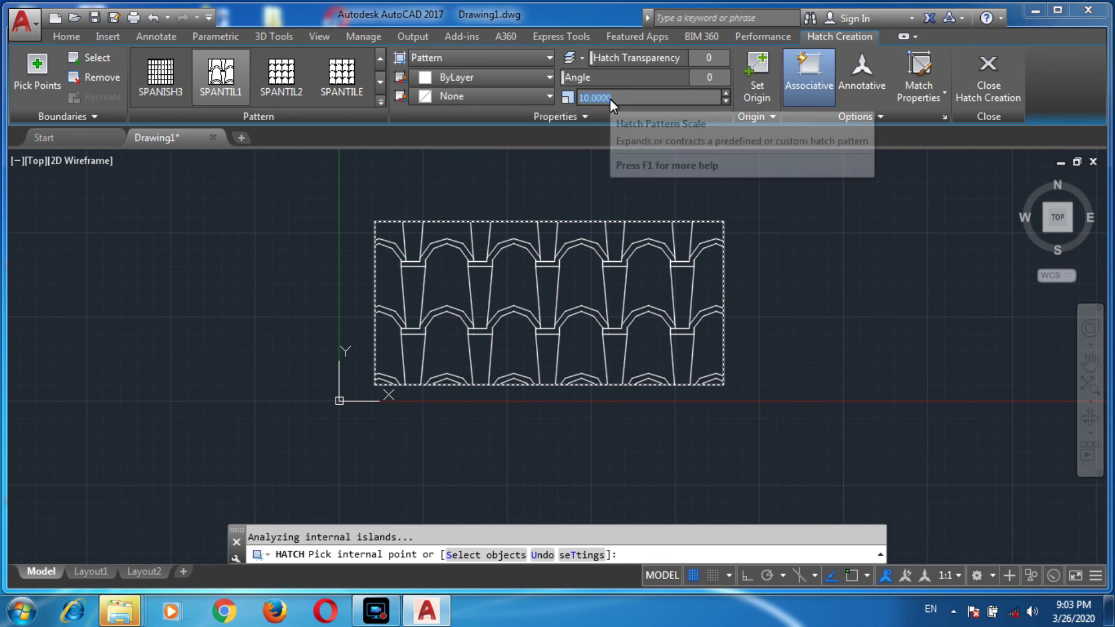
{"action": "type", "text": "5"}
{"action": "key", "text": "Return"}
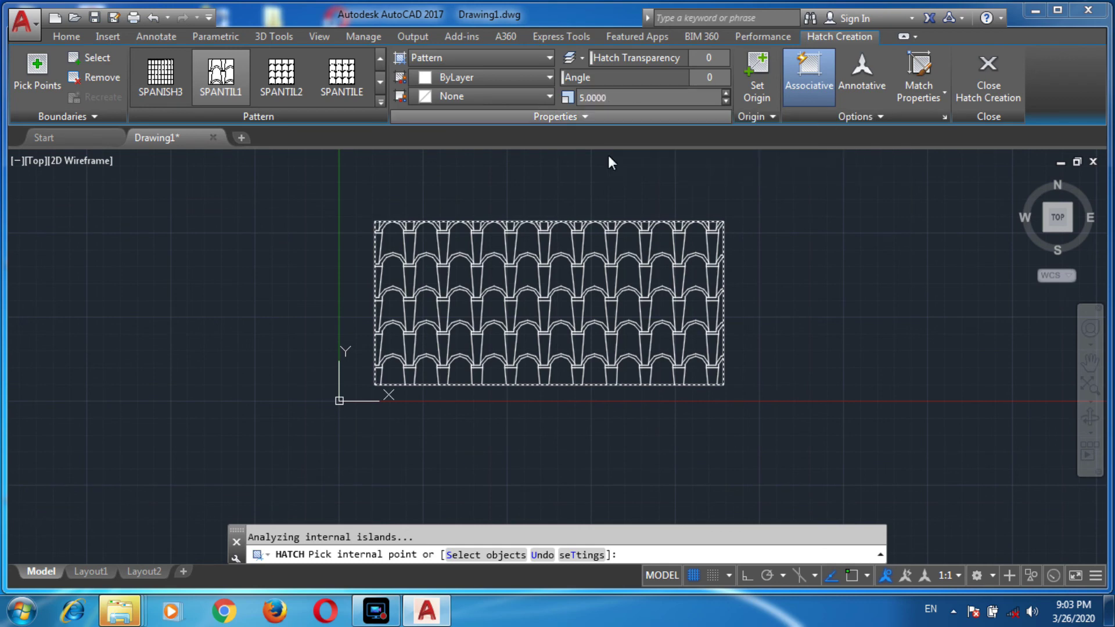
Step: Preview the SPANTIL2, SPANISH3 and SPANTIL1 tile patterns, then choose the final Spanish-tile pattern
{"action": "scroll", "coordinate": [492, 394], "scroll_direction": "up", "scroll_amount": 2}
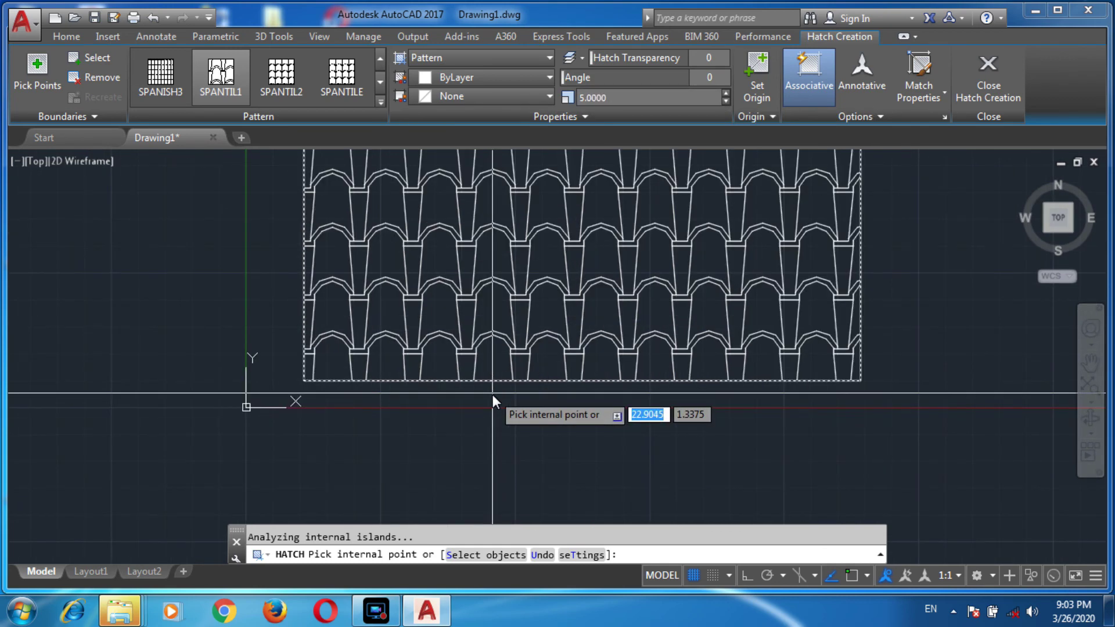
{"action": "scroll", "coordinate": [480, 438], "scroll_direction": "down", "scroll_amount": 2}
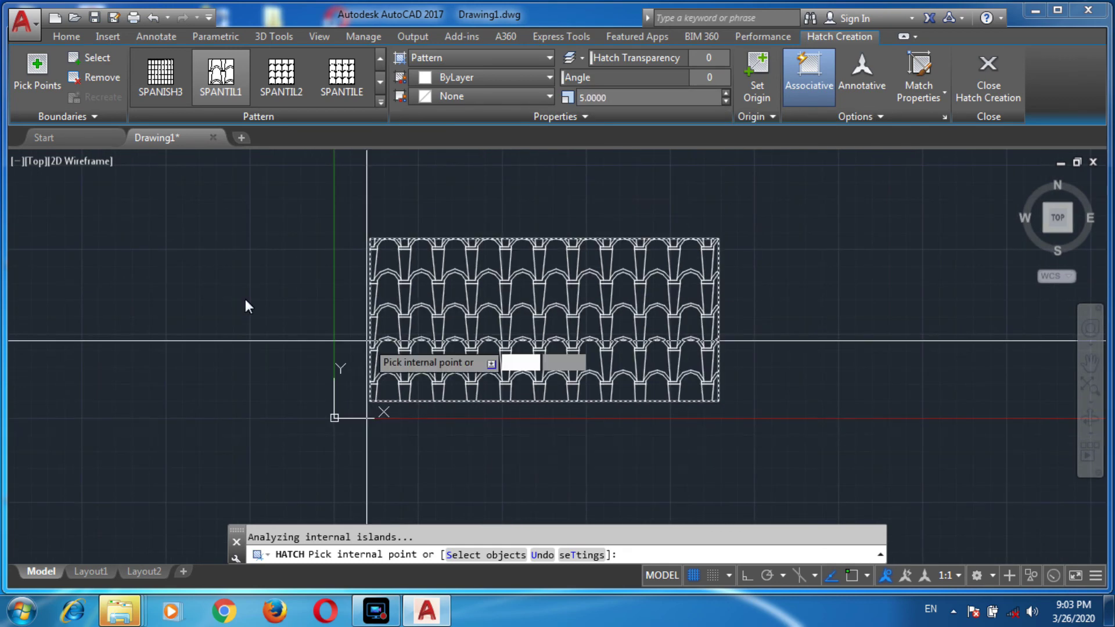
{"action": "left_click", "coordinate": [283, 85]}
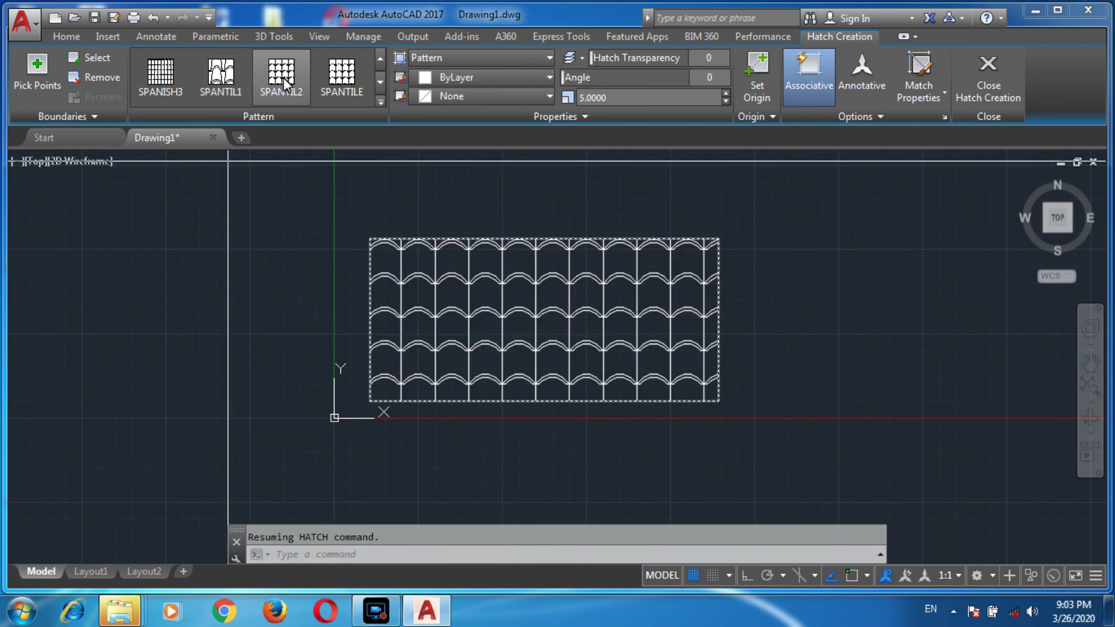
{"action": "left_click", "coordinate": [358, 88]}
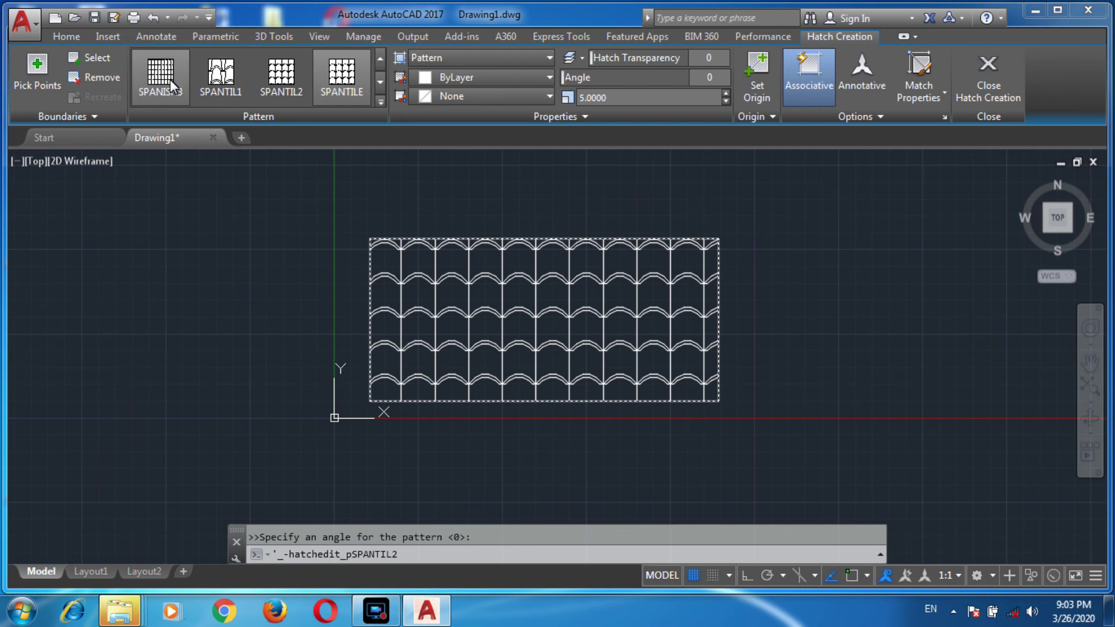
{"action": "left_click", "coordinate": [170, 84]}
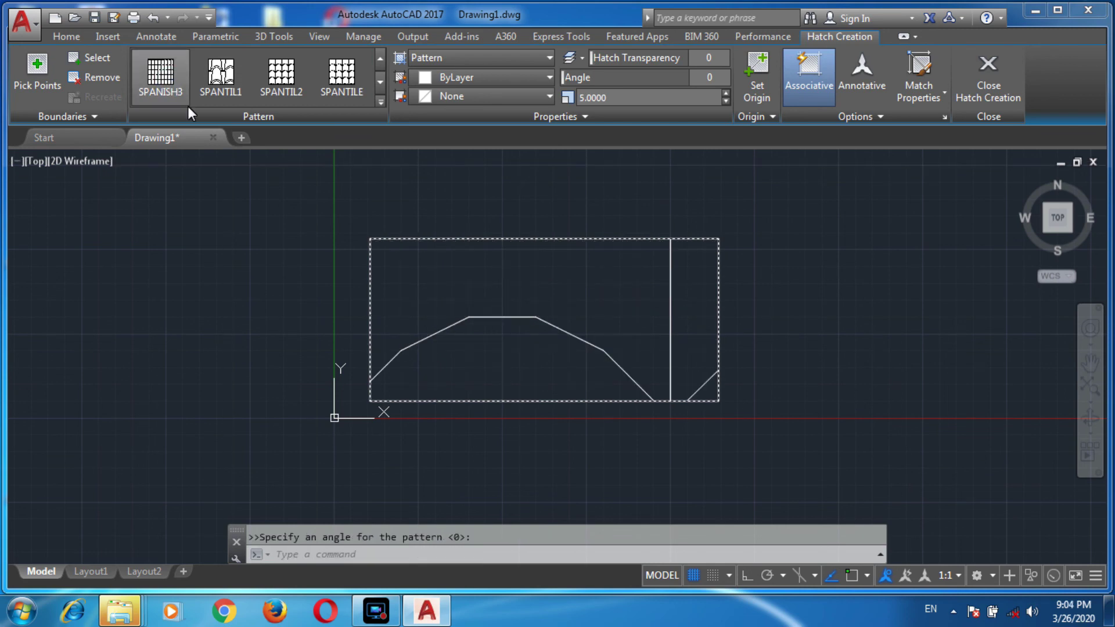
{"action": "left_click", "coordinate": [231, 86]}
{"action": "scroll", "coordinate": [231, 86], "scroll_direction": "down", "scroll_amount": 8}
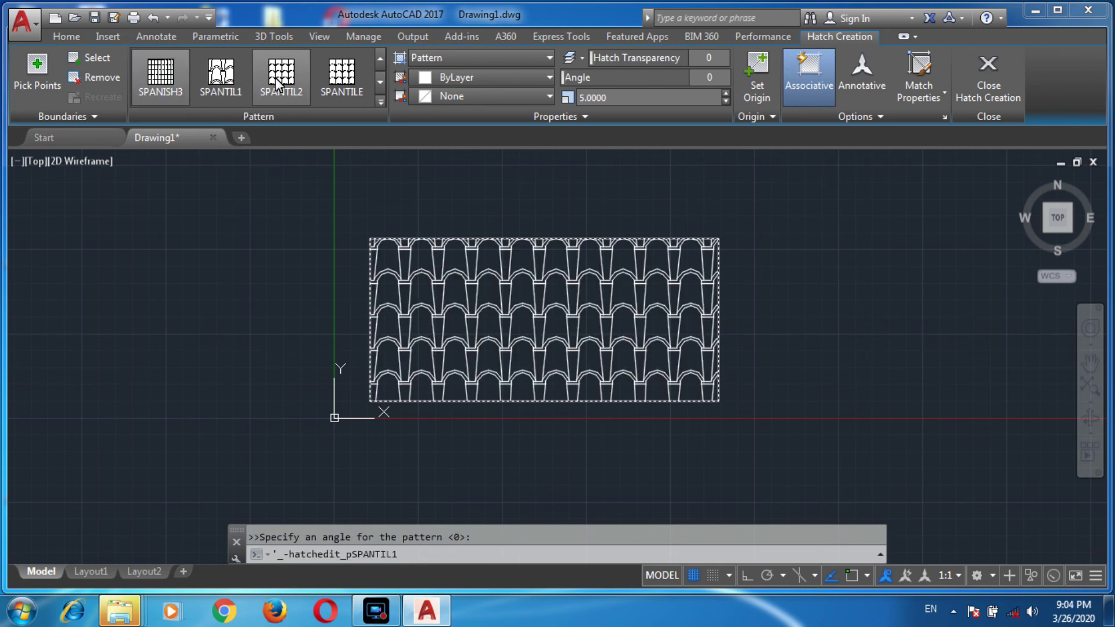
{"action": "left_click", "coordinate": [380, 93]}
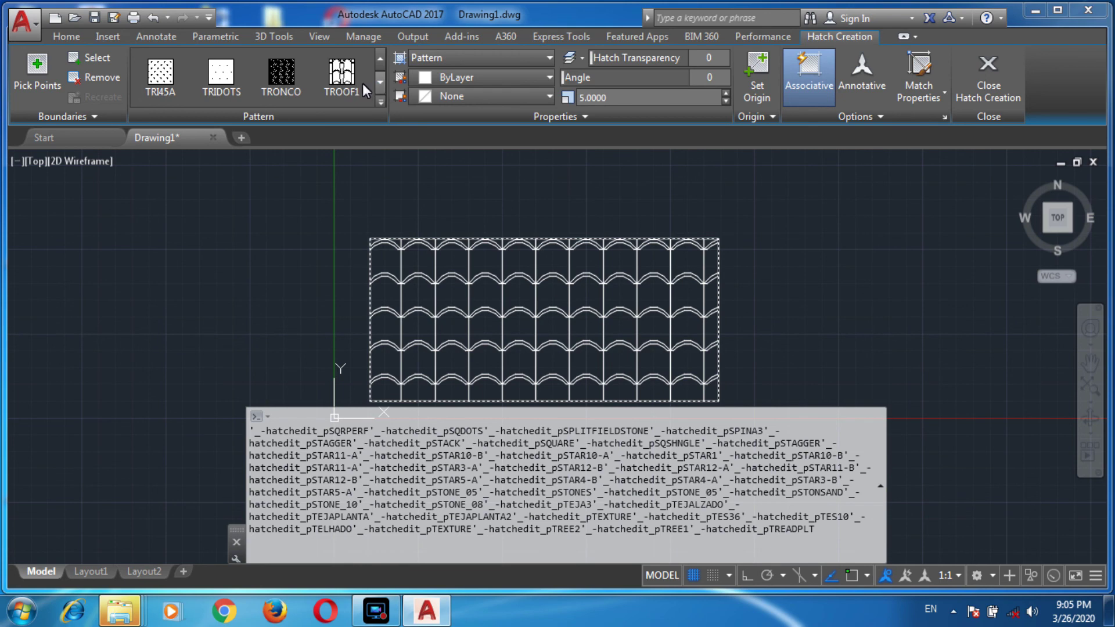
Step: Commit the Spanish-tile hatch and close AutoCAD without saving Drawing1.dwg
{"action": "key", "text": "Return"}
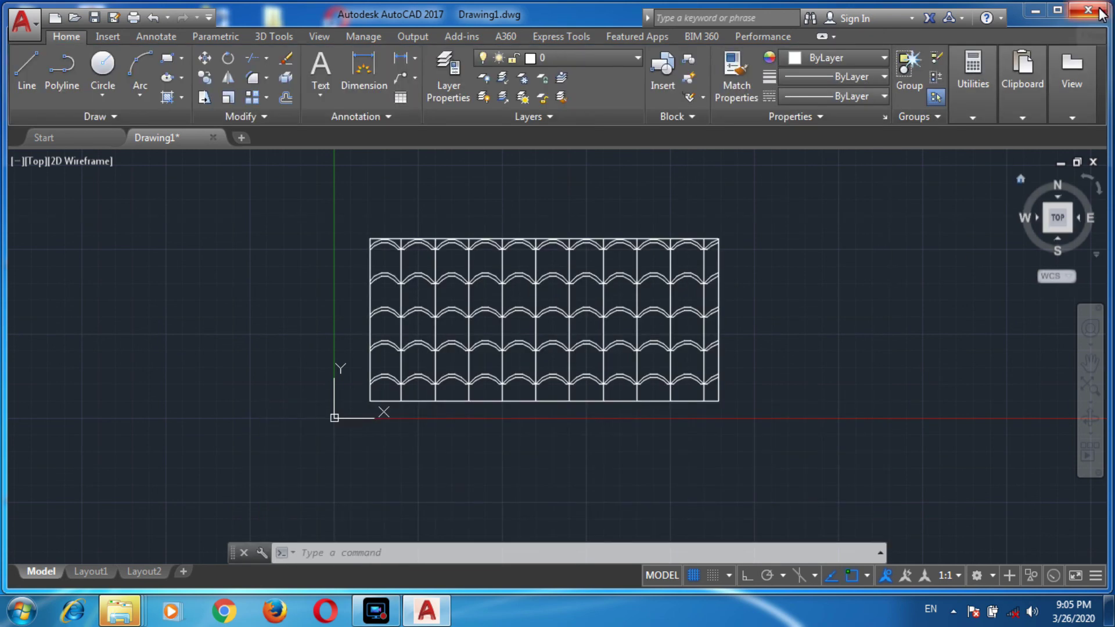
{"action": "left_click", "coordinate": [1099, 14]}
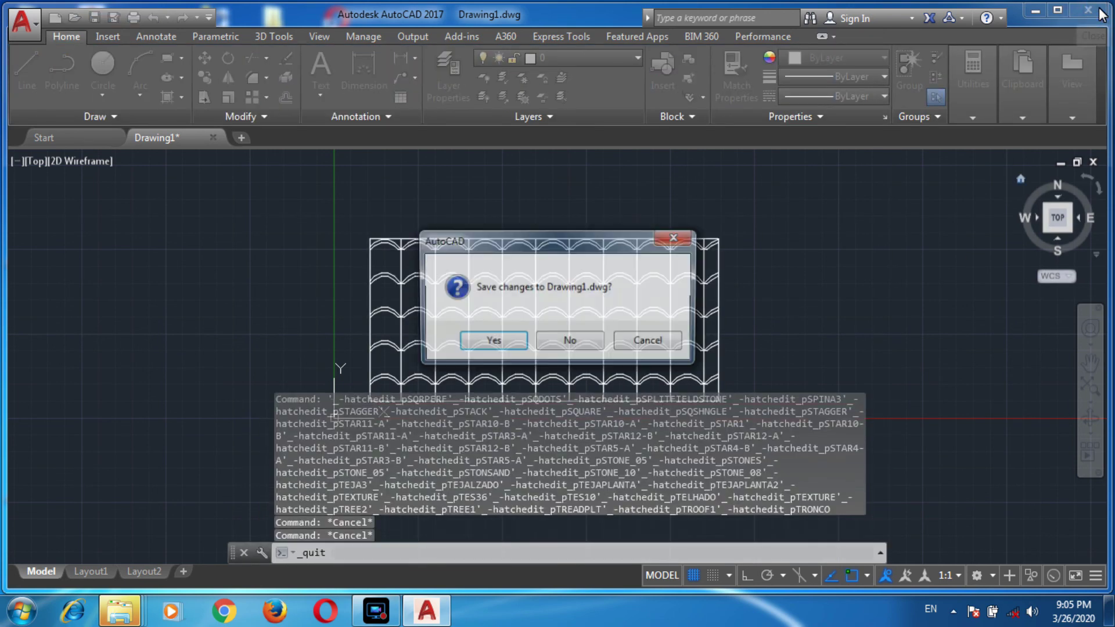
{"action": "left_click", "coordinate": [557, 347]}
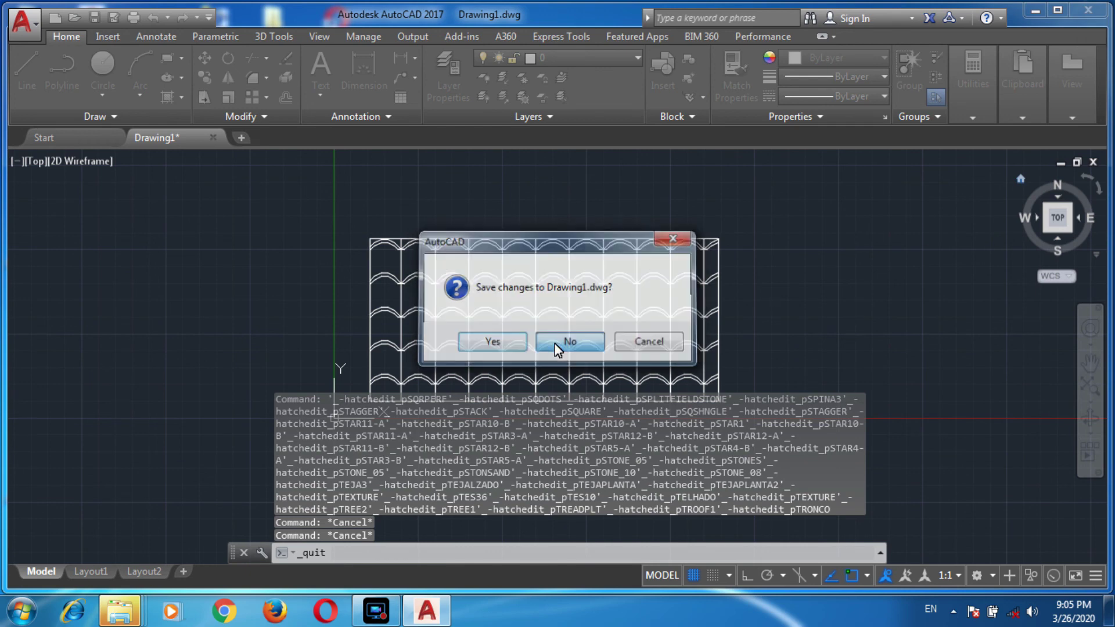